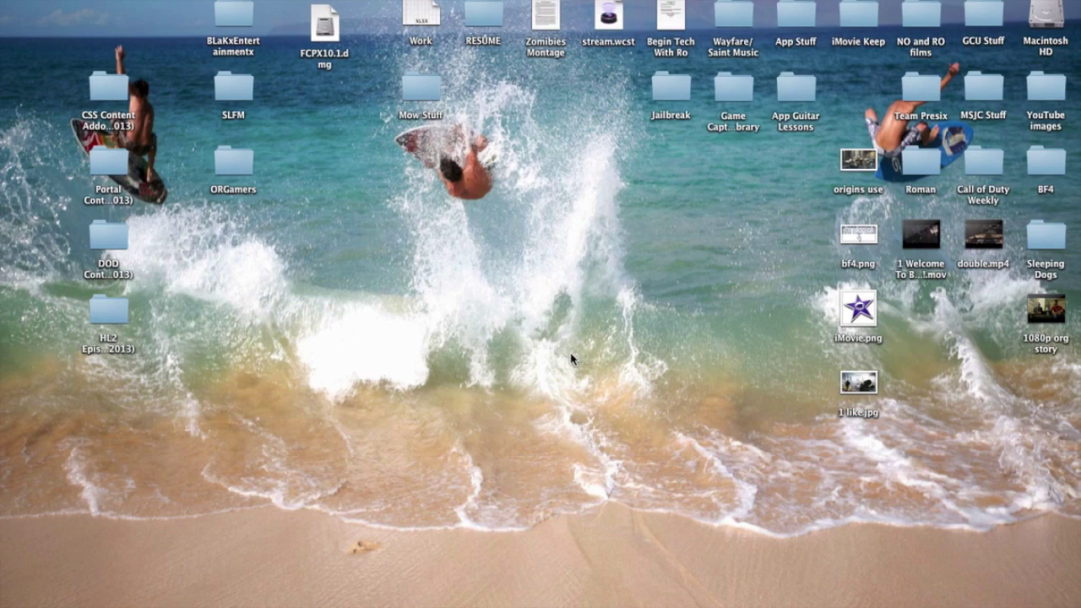
- Switch to iMovie and, with all library events listed, close the open iMovie Tutorials project
mouse_move(3, 420)
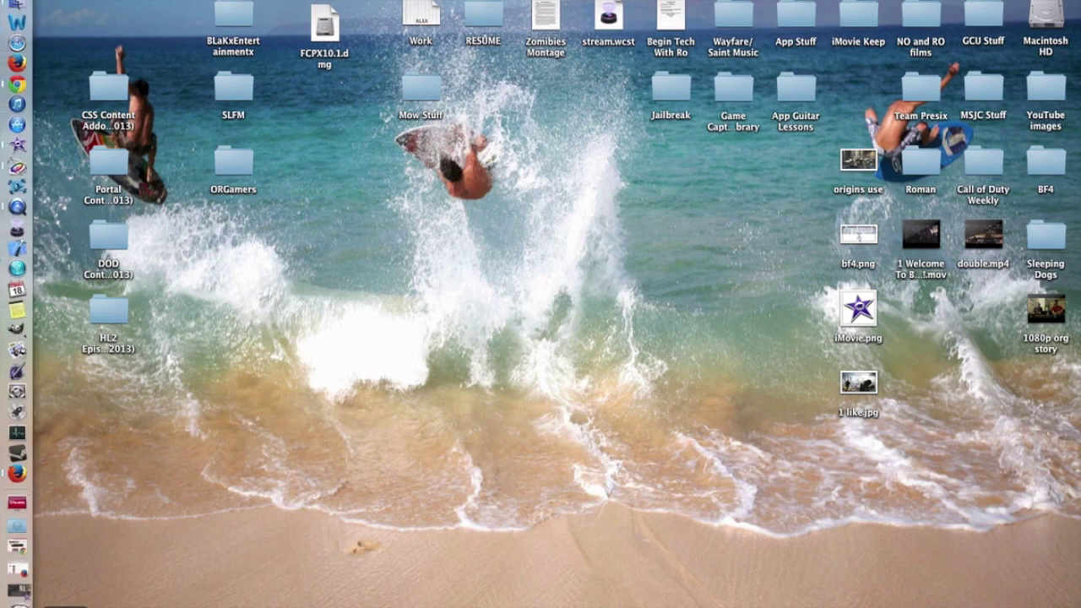
left_click(17, 589)
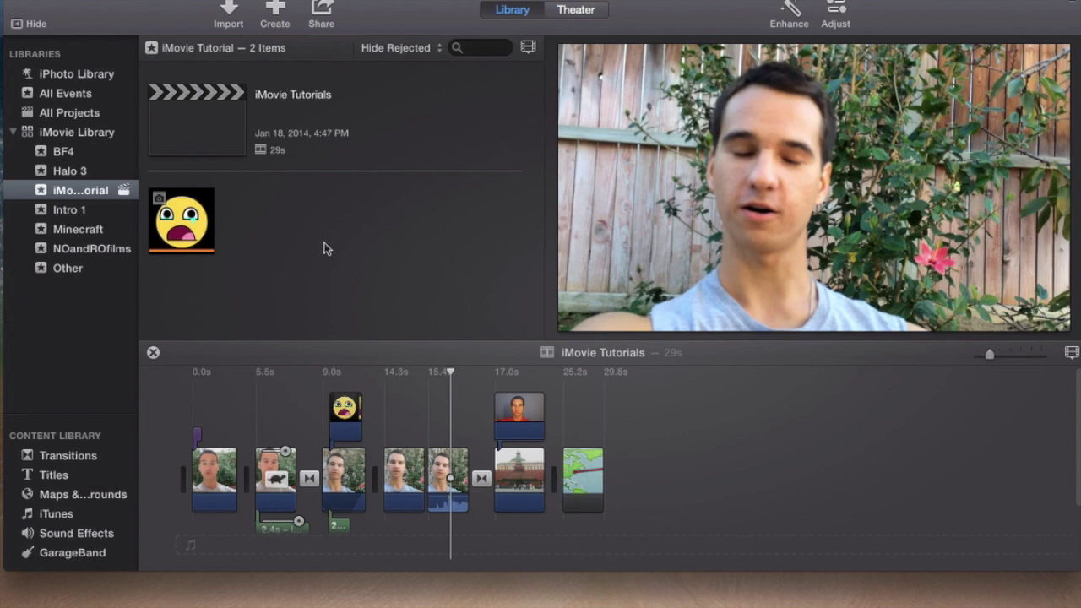
left_click(69, 77)
left_click(66, 93)
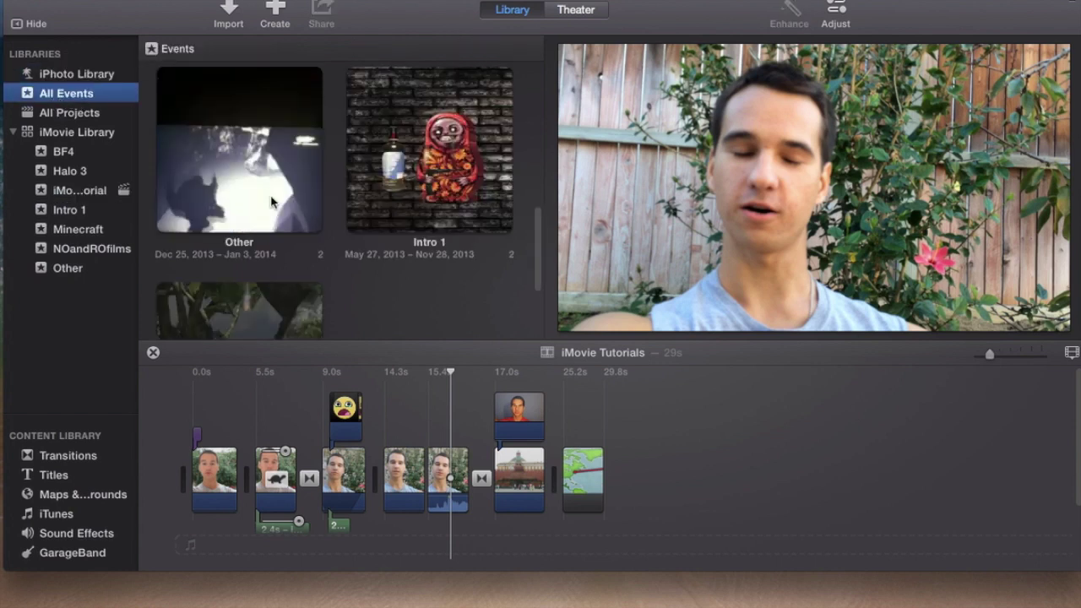
left_click(393, 314)
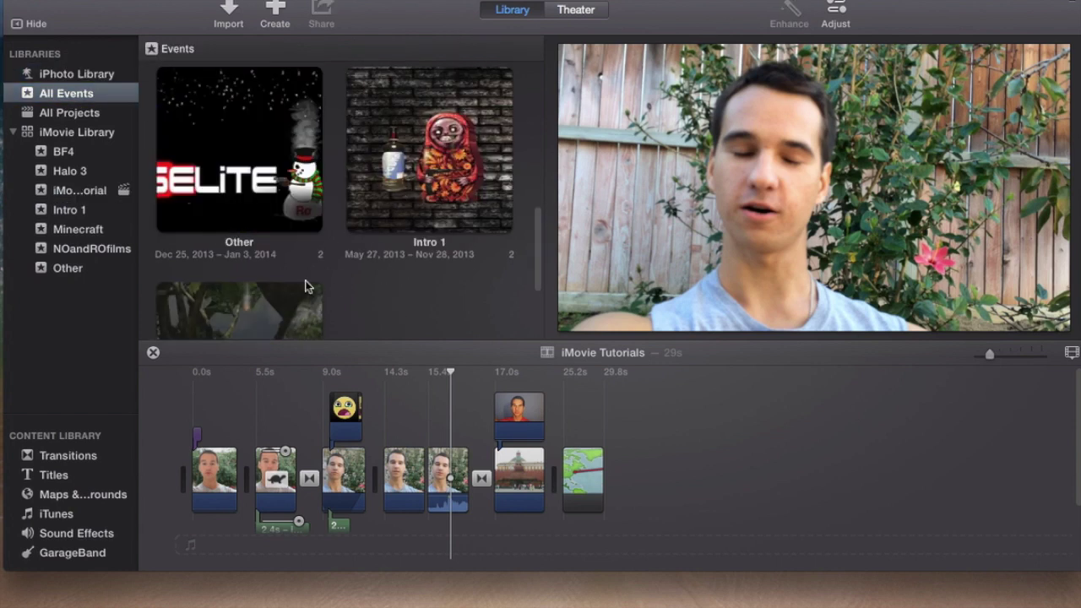
left_click(153, 353)
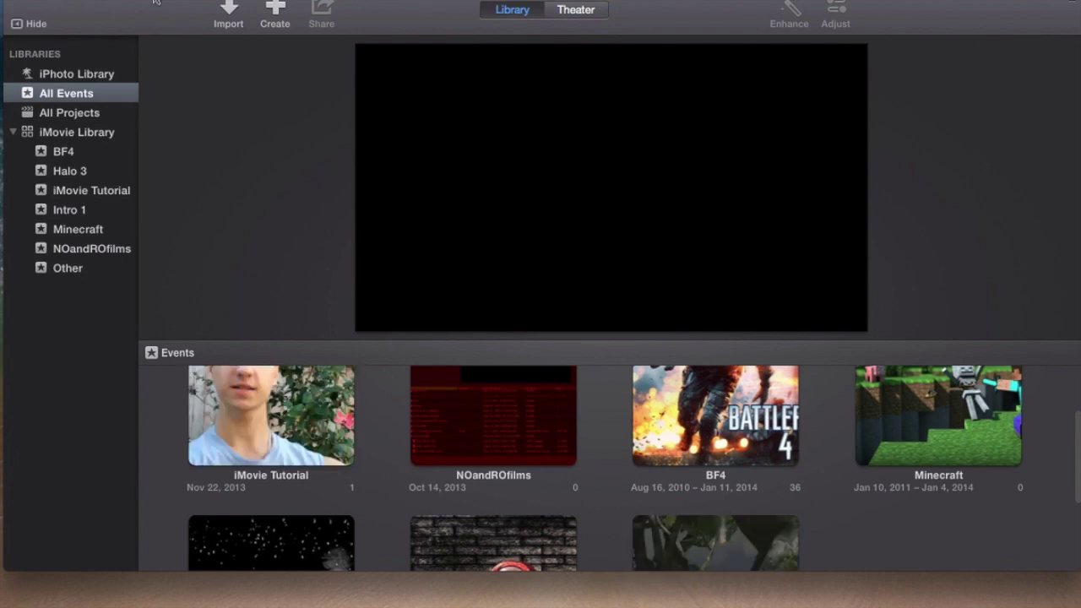
mouse_move(3, 190)
left_click(110, 0)
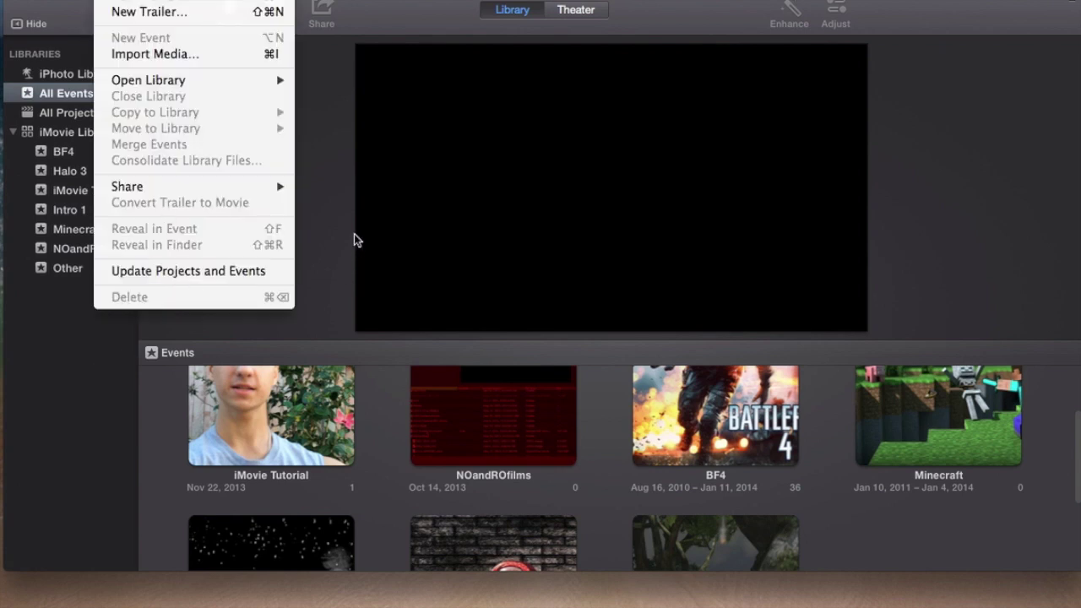
left_click(329, 191)
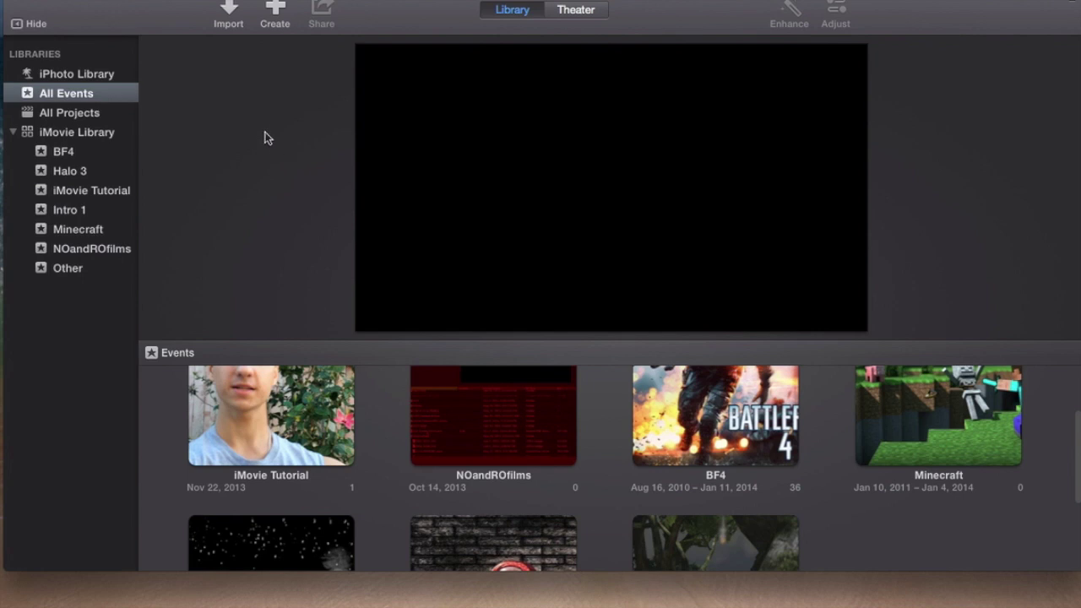
left_click(111, 0)
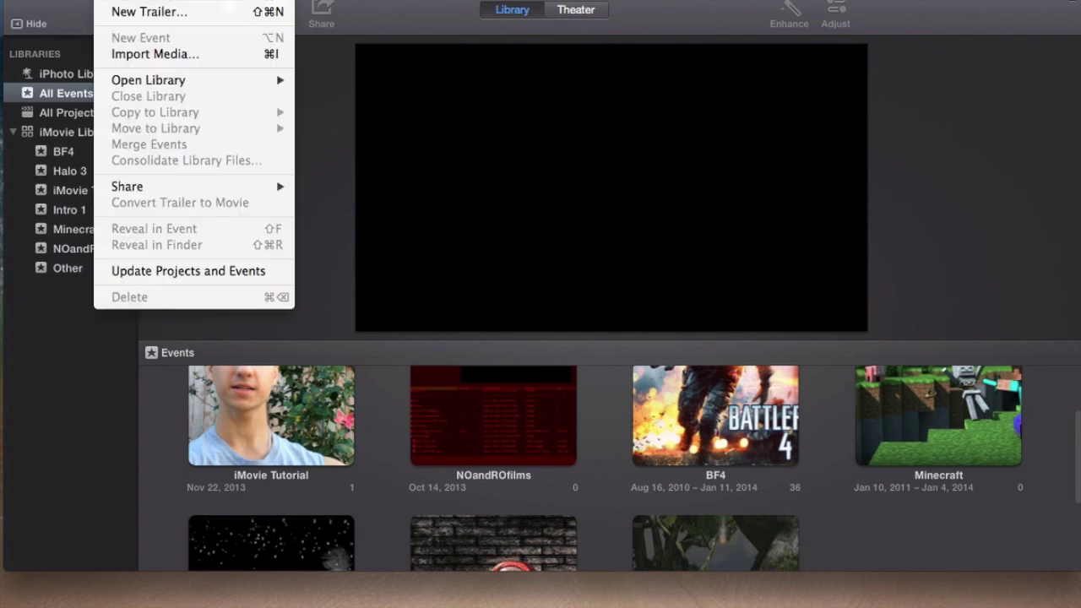
left_click(322, 161)
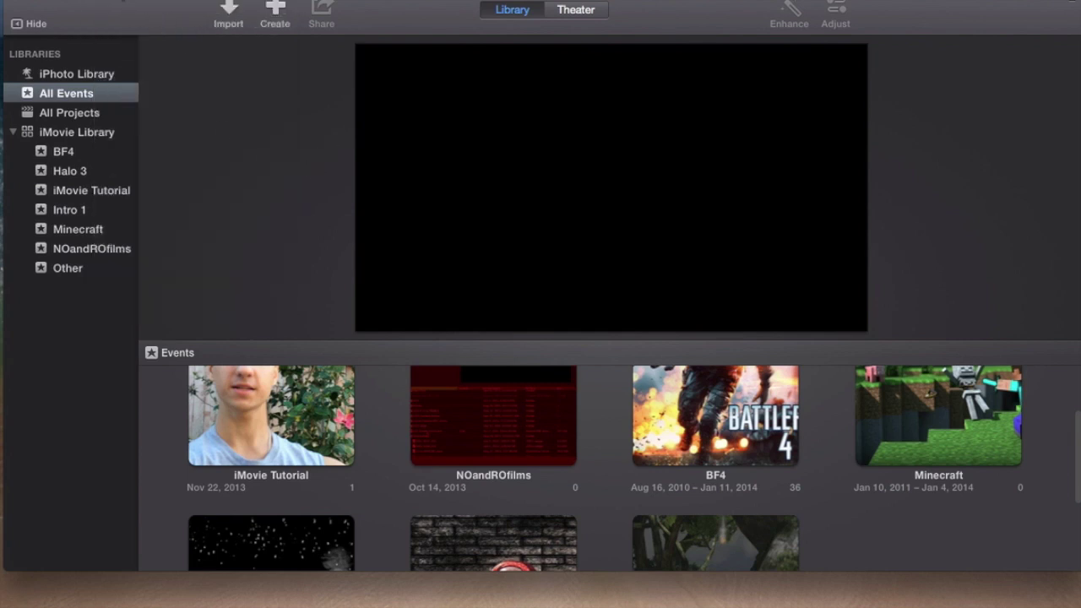
left_click(110, 0)
left_click(314, 187)
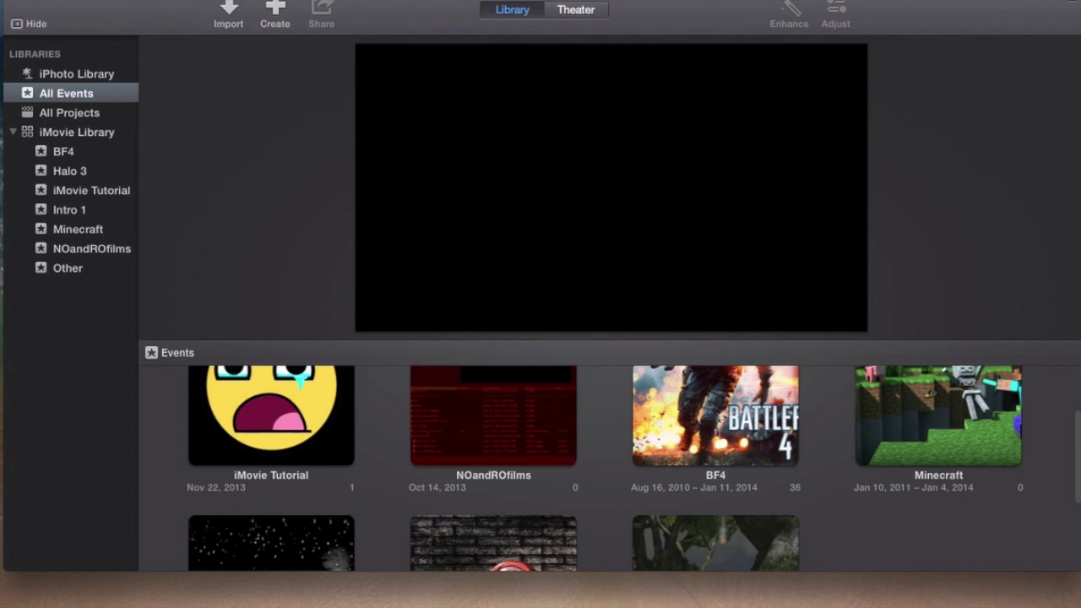
- Open the iMovie Tutorials project from the iMovie Tutorial event and place the playhead at the end of its timeline
left_click(86, 193)
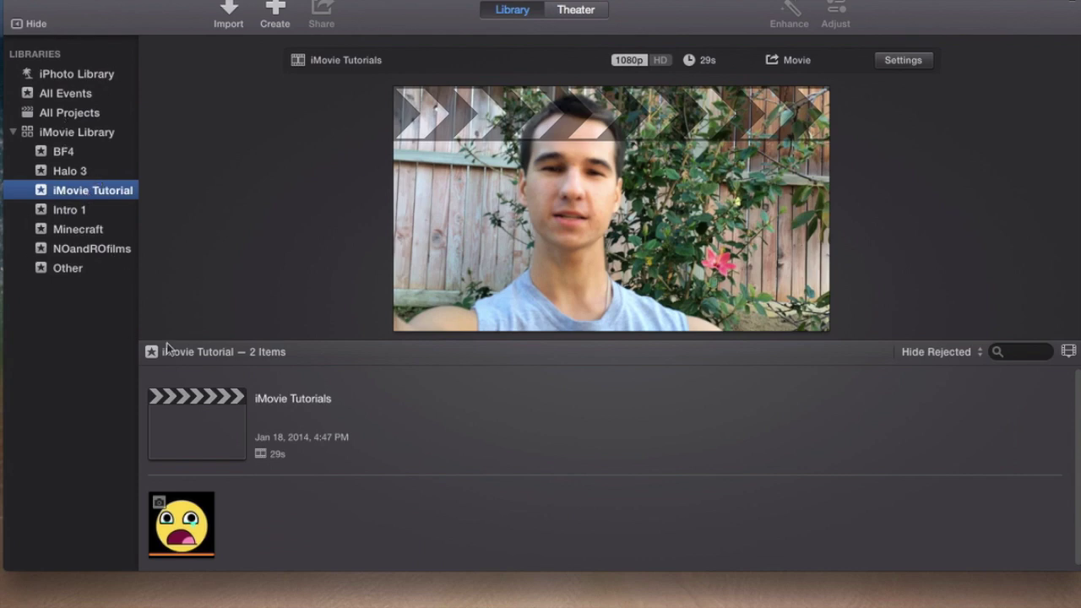
double_click(210, 423)
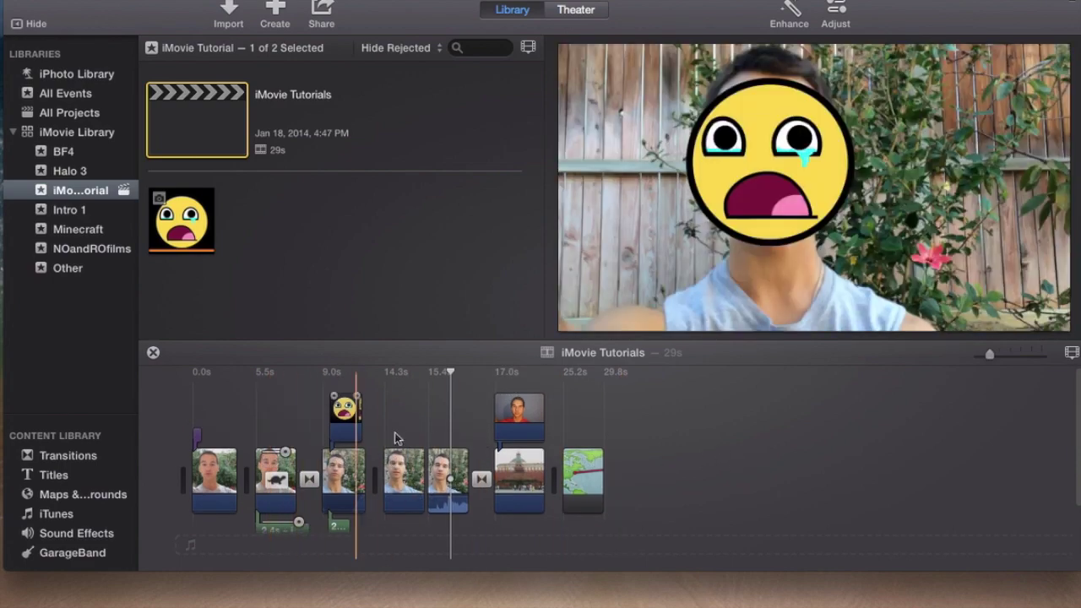
left_click(767, 442)
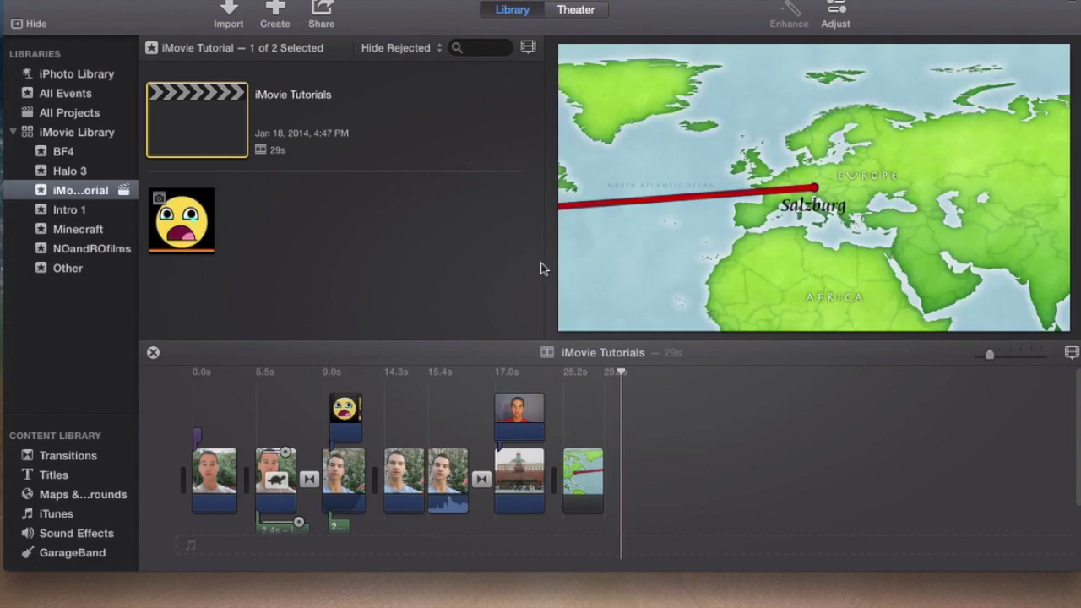
left_click(329, 0)
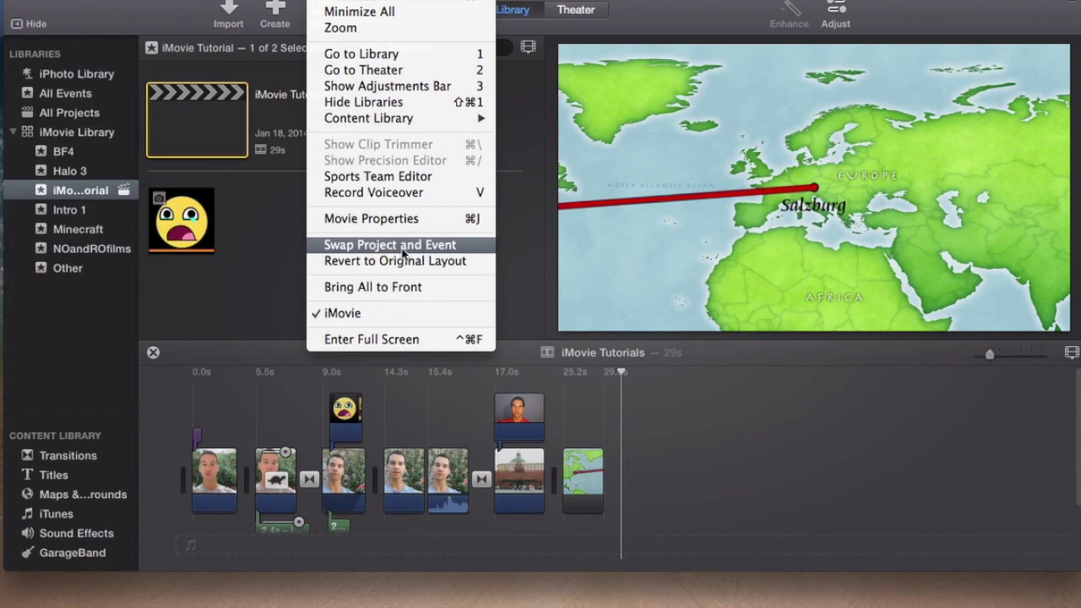
left_click(698, 418)
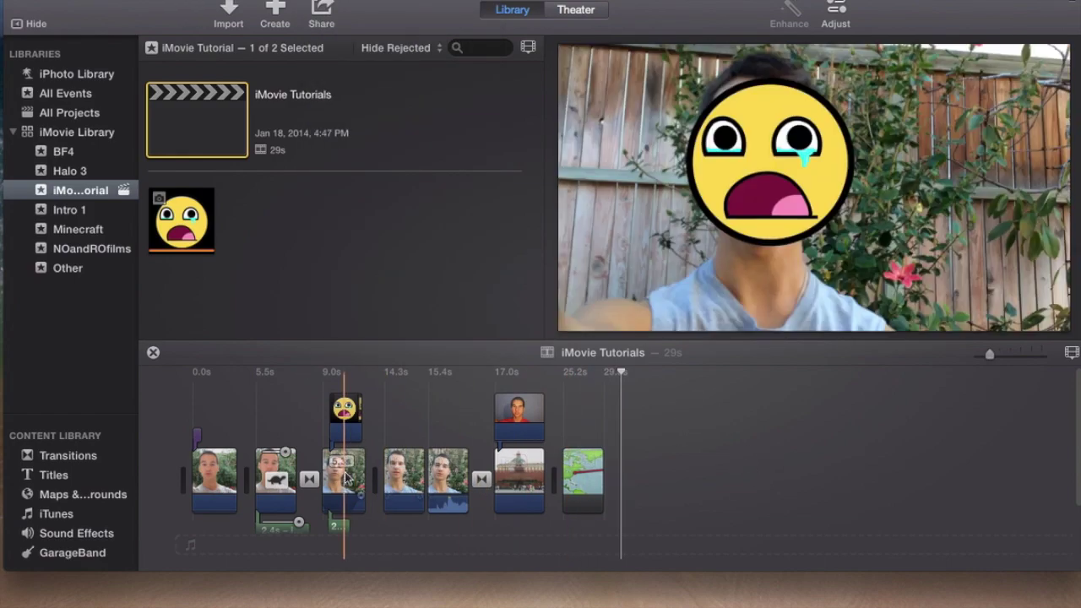
scroll(360, 447, "down", 3)
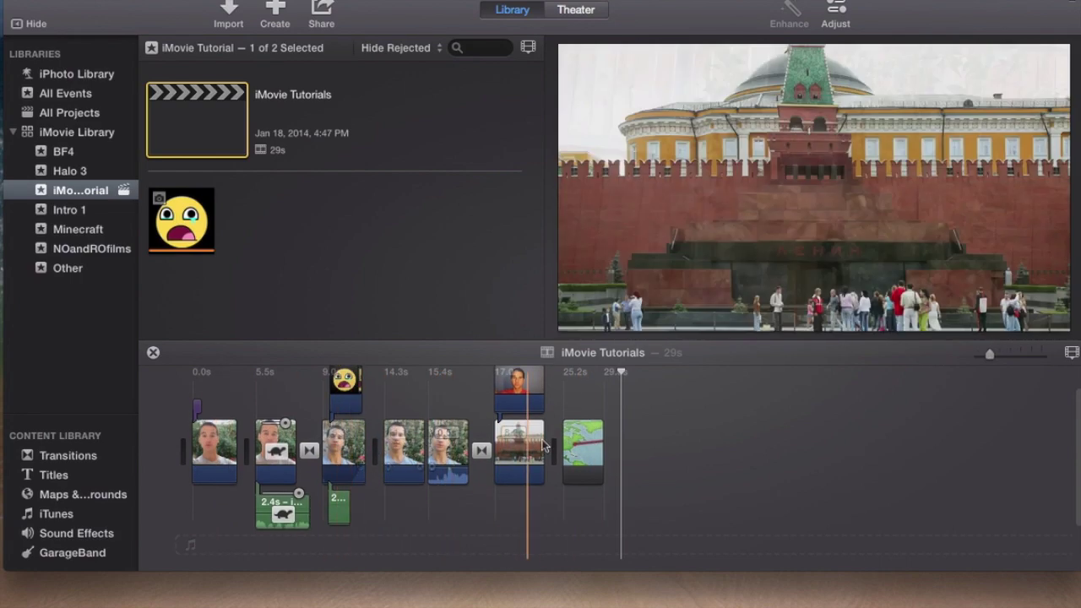
left_click(623, 436)
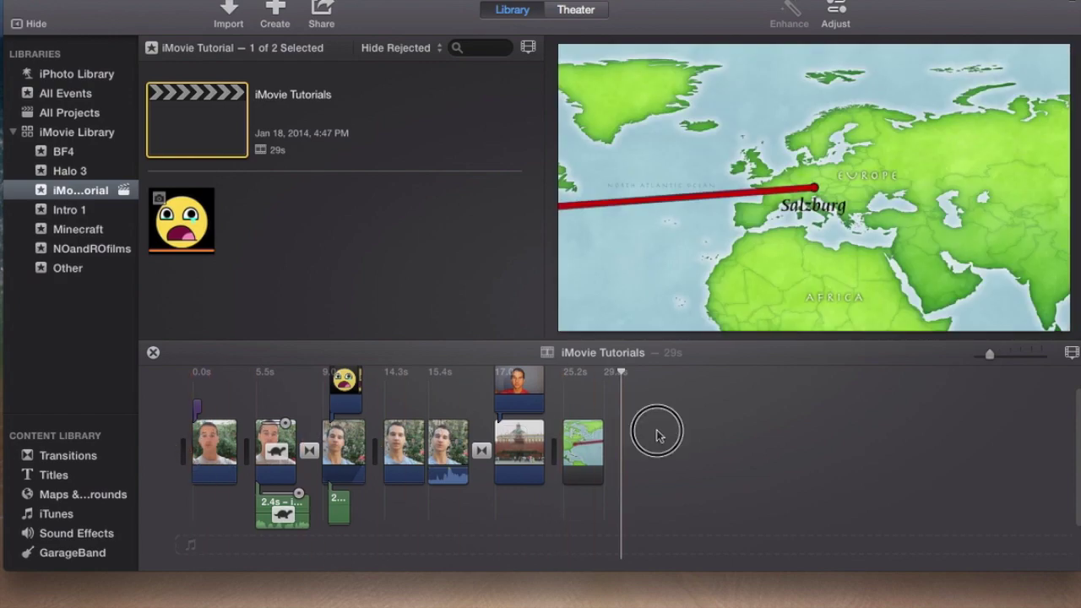
key("space")
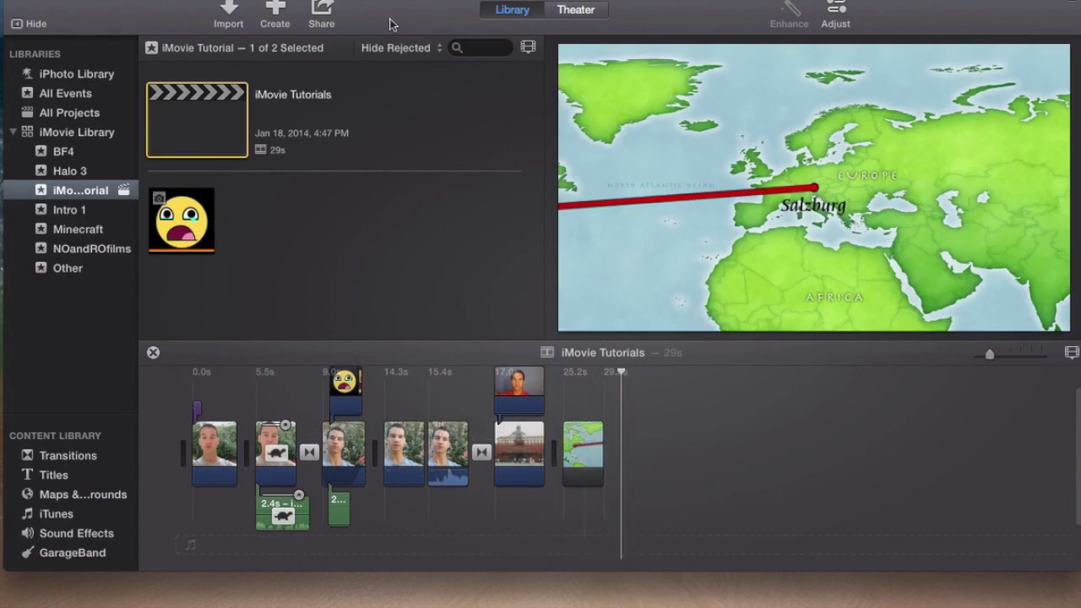
left_click(335, 1)
left_click(720, 431)
- Swap the project timeline and the event browser in the window layout
left_click(321, 0)
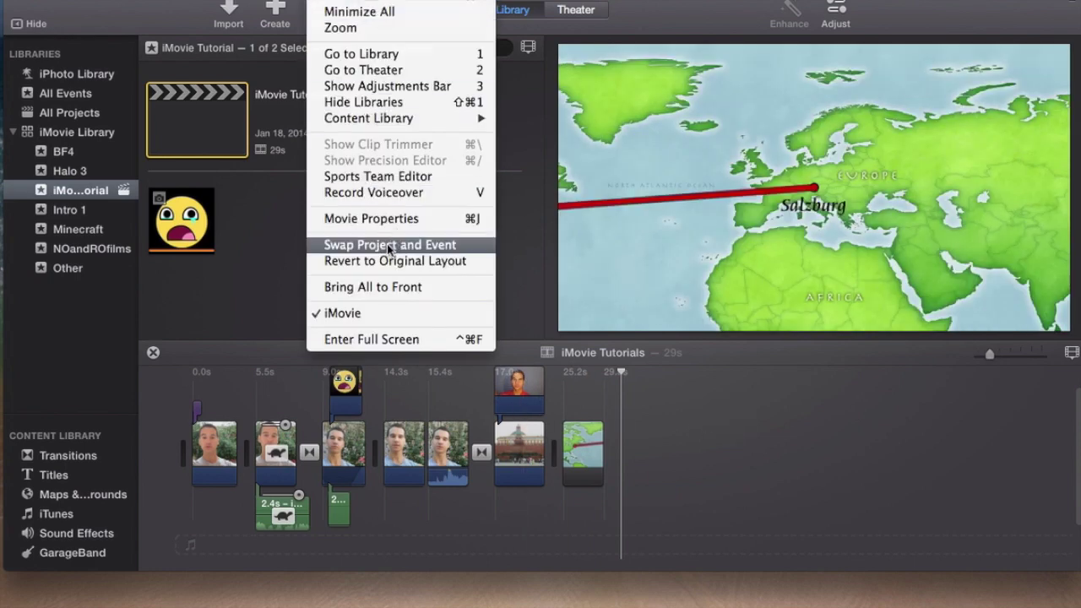
left_click(322, 0)
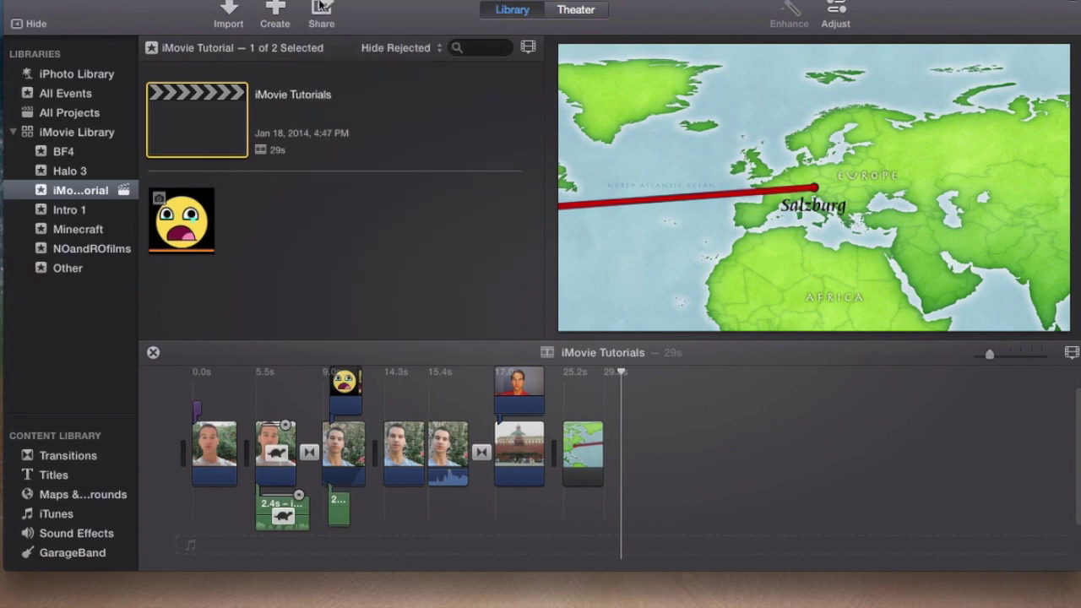
left_click(323, 0)
left_click(372, 244)
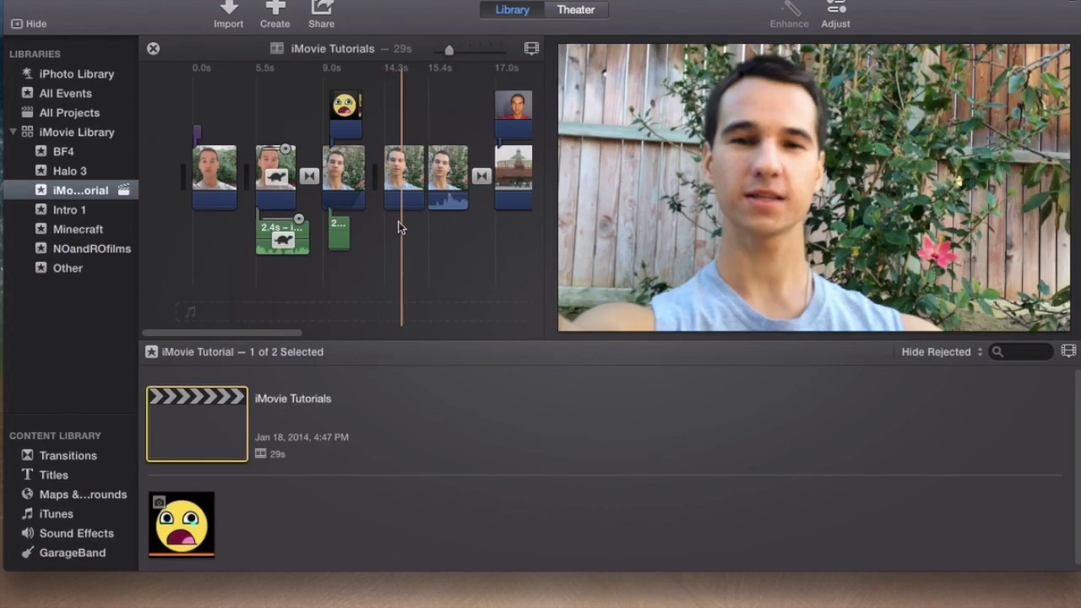
left_click(387, 549)
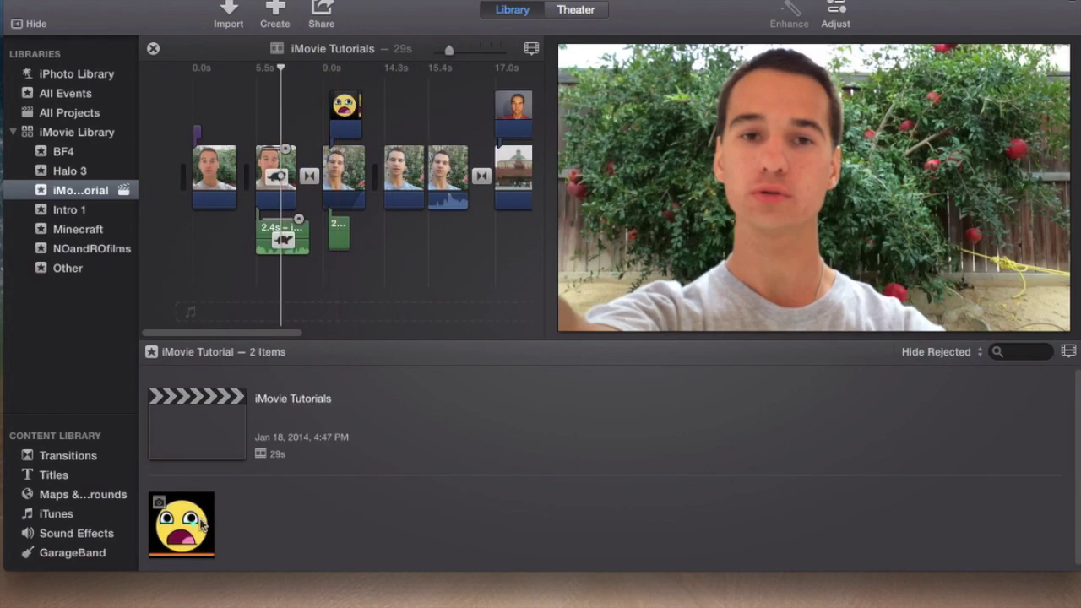
- Examine the repositioned event browser by viewing the contents of the BF4, Intro 1 and iMovie Tutorial events
left_click(223, 435)
left_click(410, 526)
left_click(231, 452)
left_click(71, 196)
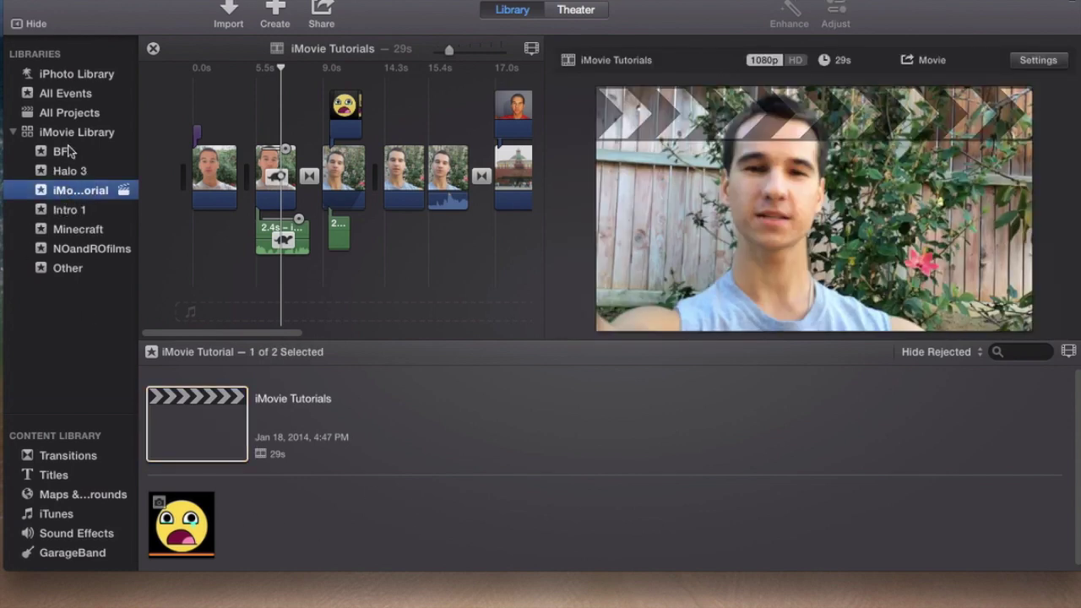
left_click(71, 150)
left_click(74, 191)
left_click(69, 210)
left_click(80, 198)
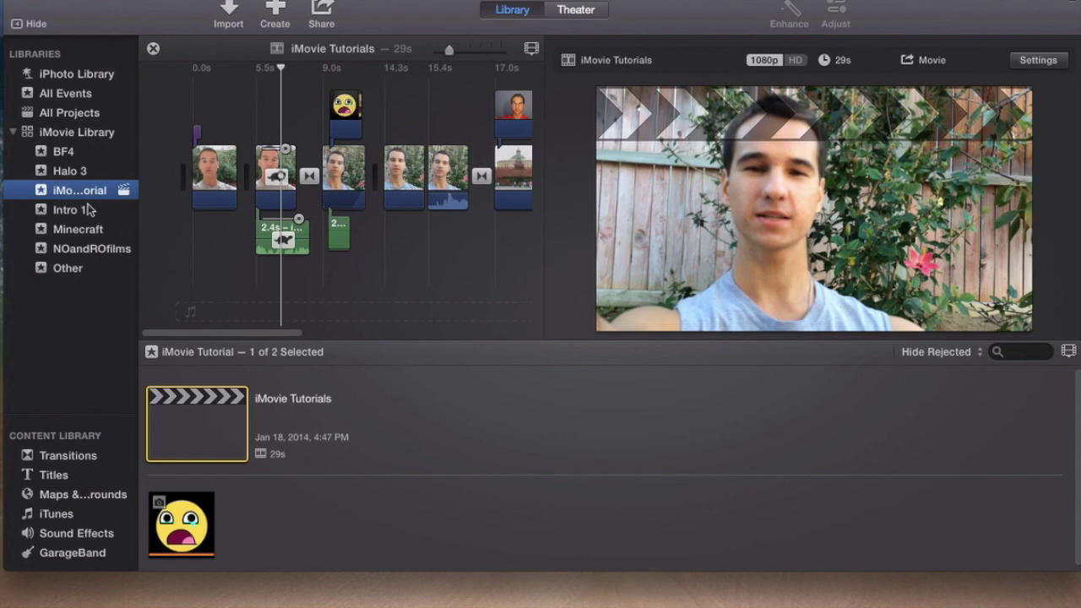
left_click(78, 197)
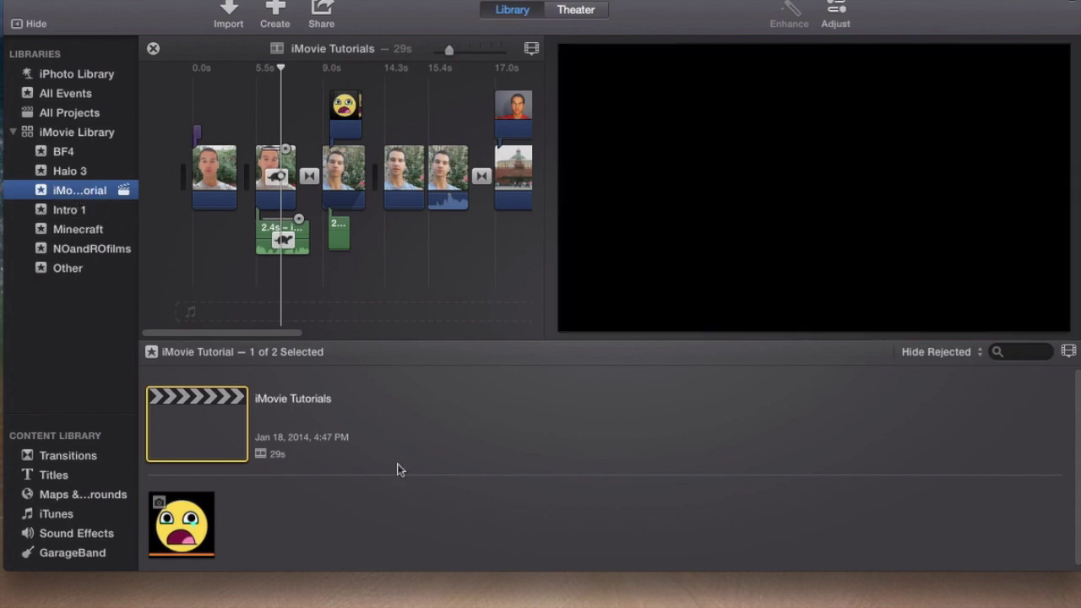
left_click(330, 505)
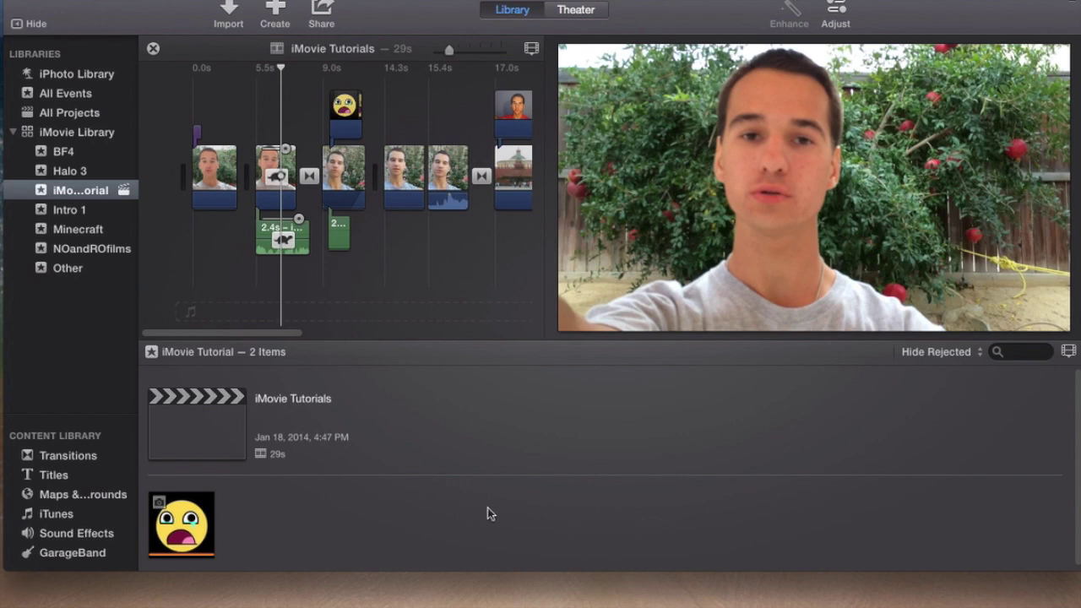
- Preview the Sad face copy image and the iMovie Tutorials project from the event browser
left_click(177, 517)
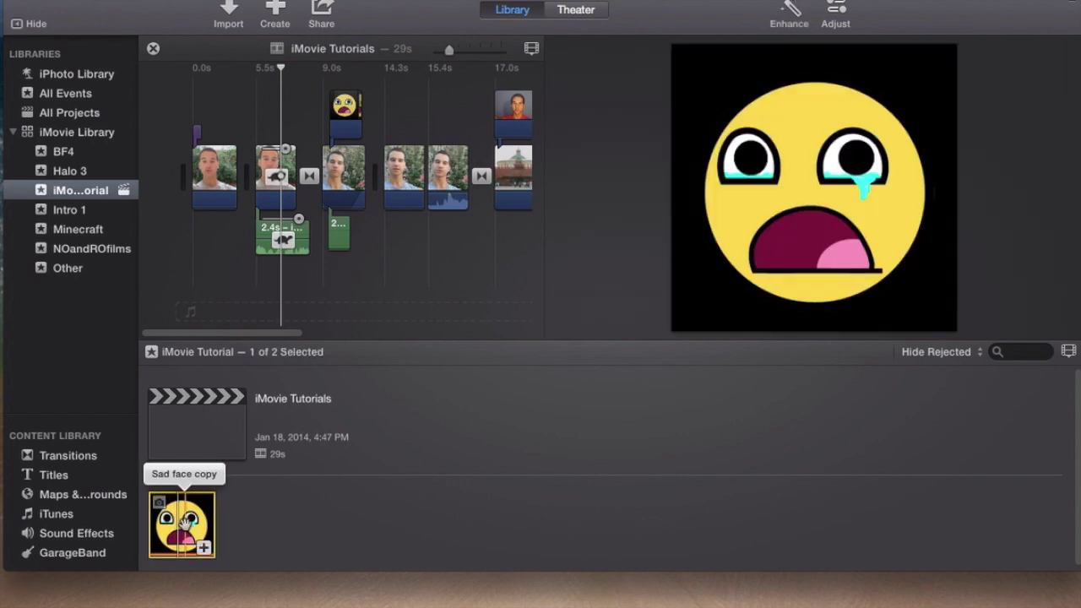
left_click(283, 531)
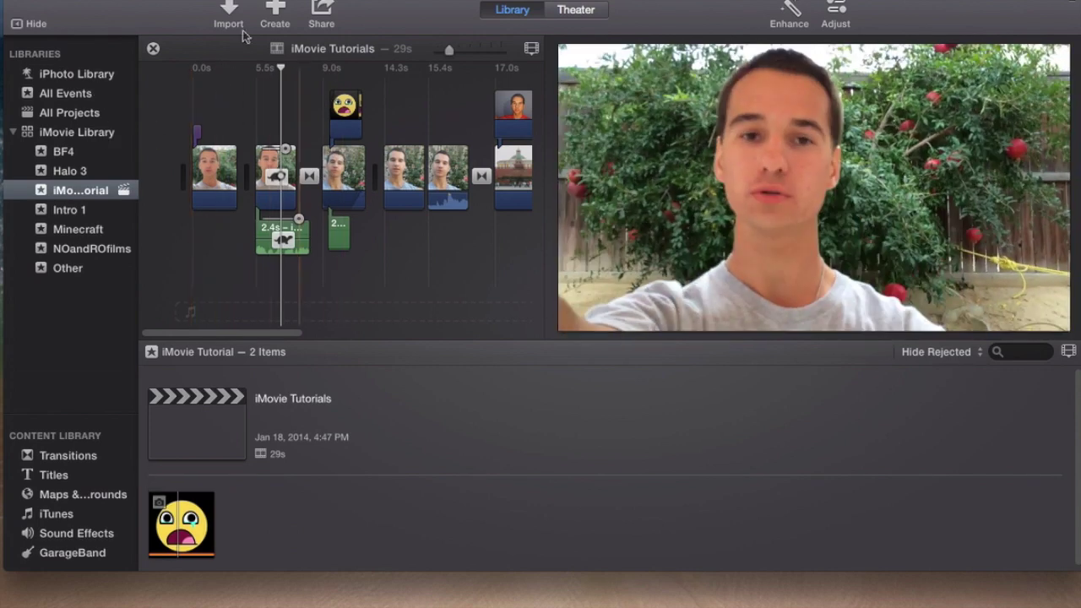
left_click(212, 425)
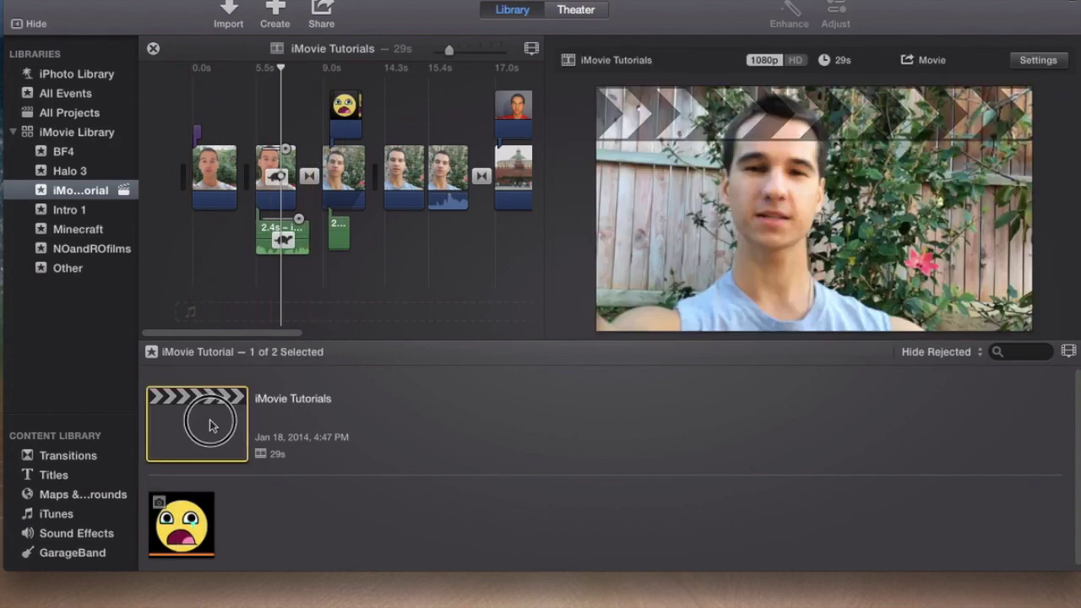
left_click(356, 492)
- Show the adjustment tools with the playhead at the start of the 15.4 s clip, and hide them again
left_click(428, 118)
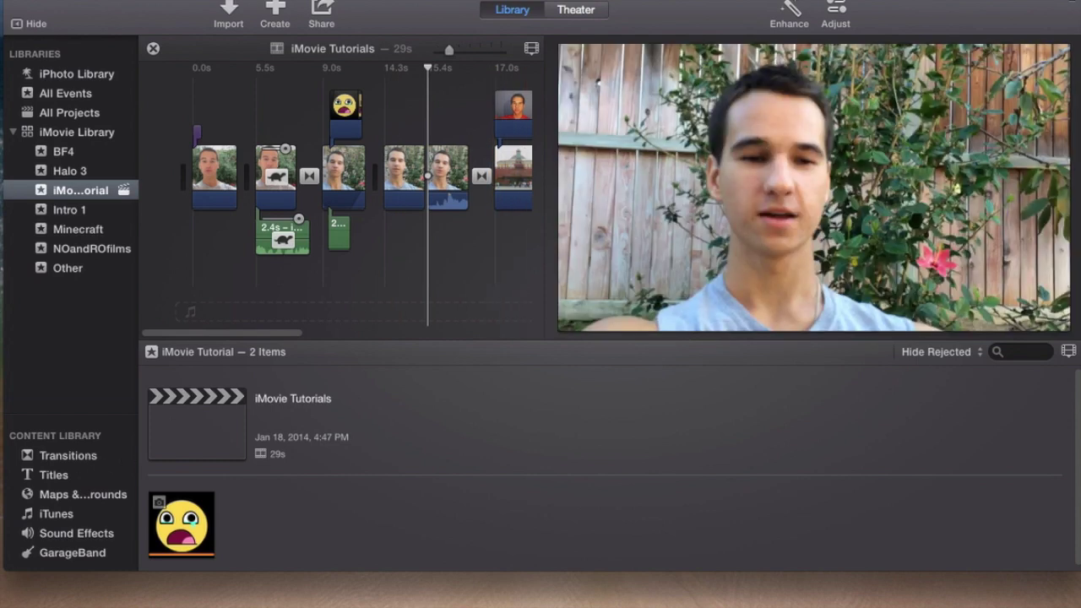
left_click(837, 10)
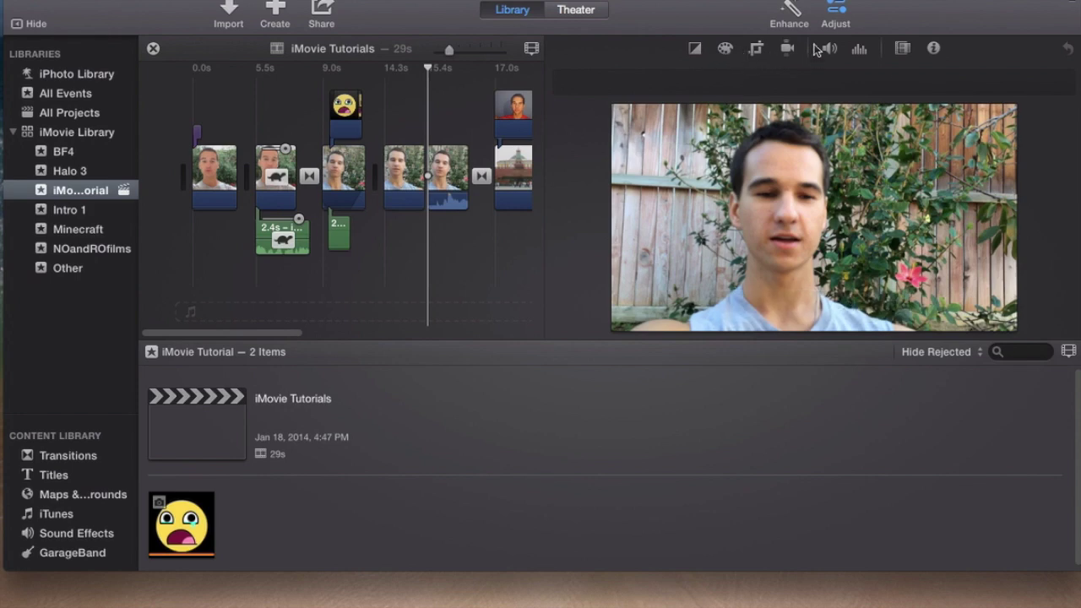
left_click(835, 7)
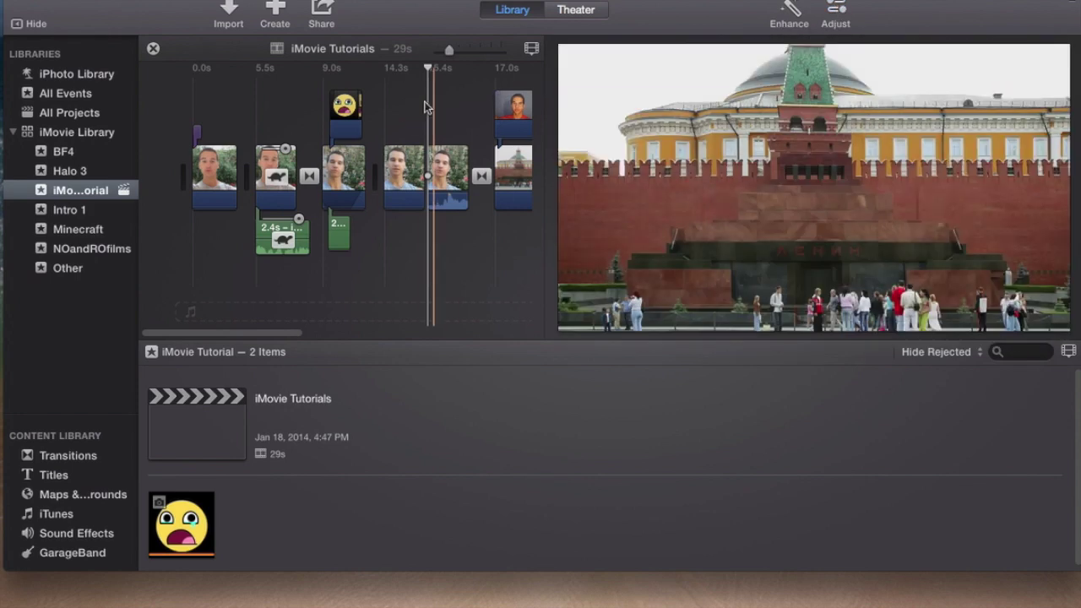
- Select the clip that starts at 15.4 s in the project timeline
left_click(447, 112)
left_click(413, 114)
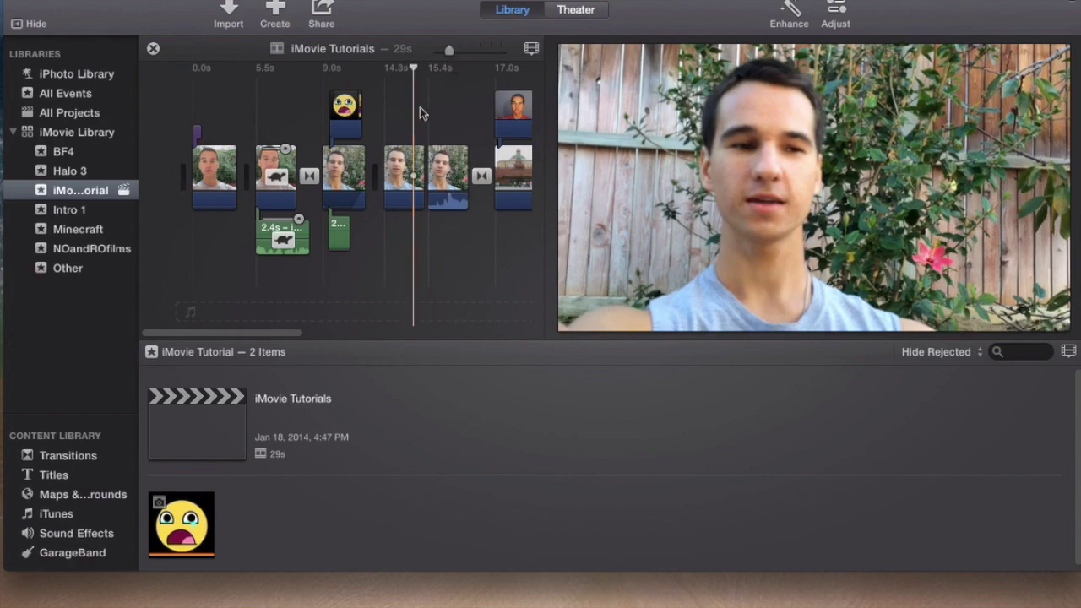
left_click(446, 112)
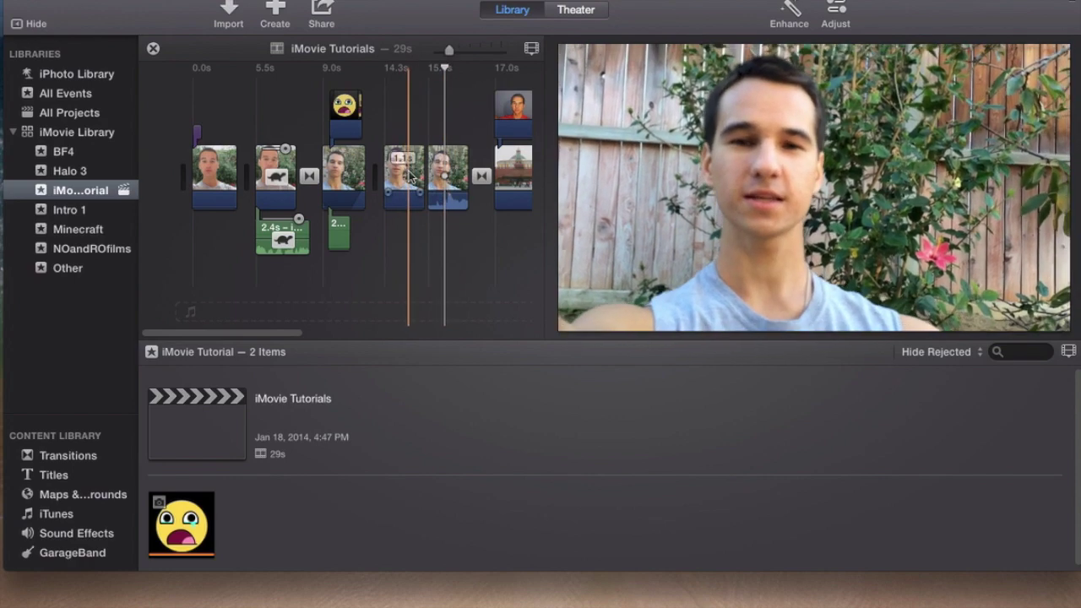
left_click(450, 169)
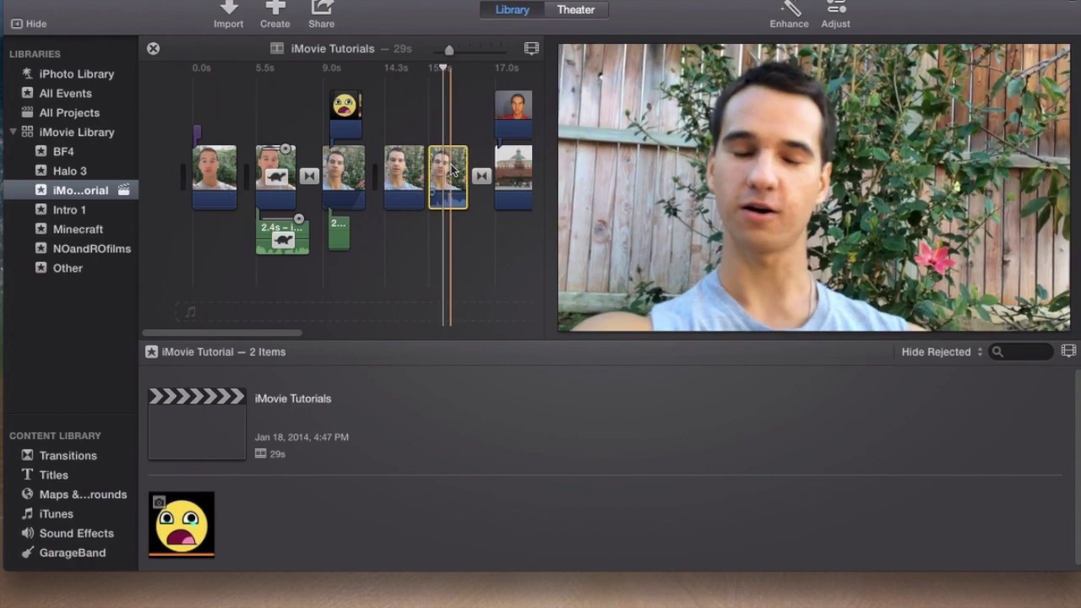
- Open the clip that starts at 15.4 s in the Clip Trimmer and close the trimmer again
double_click(452, 169)
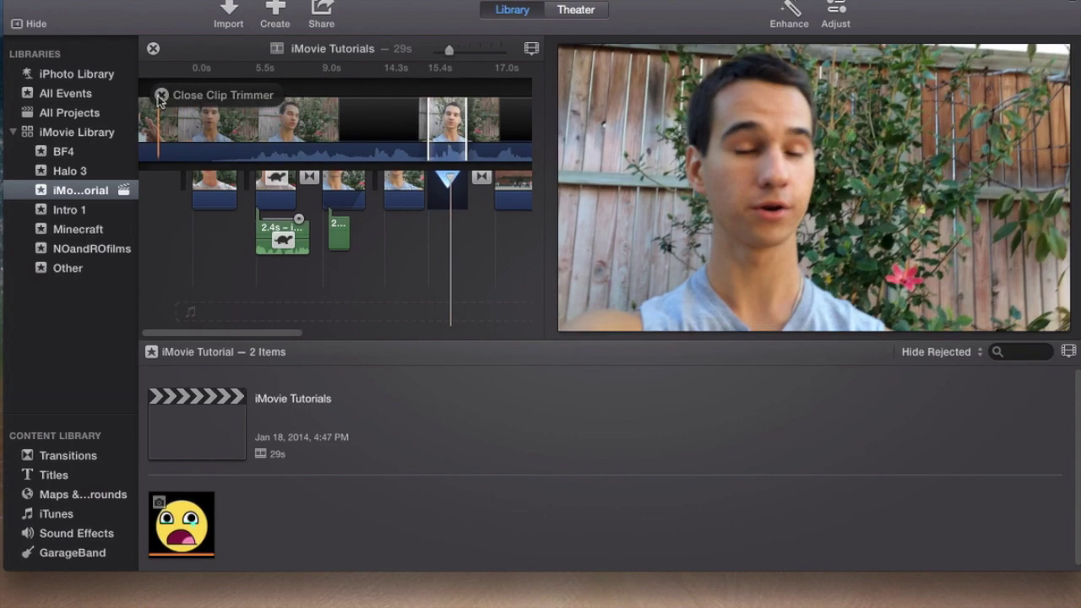
left_click(160, 95)
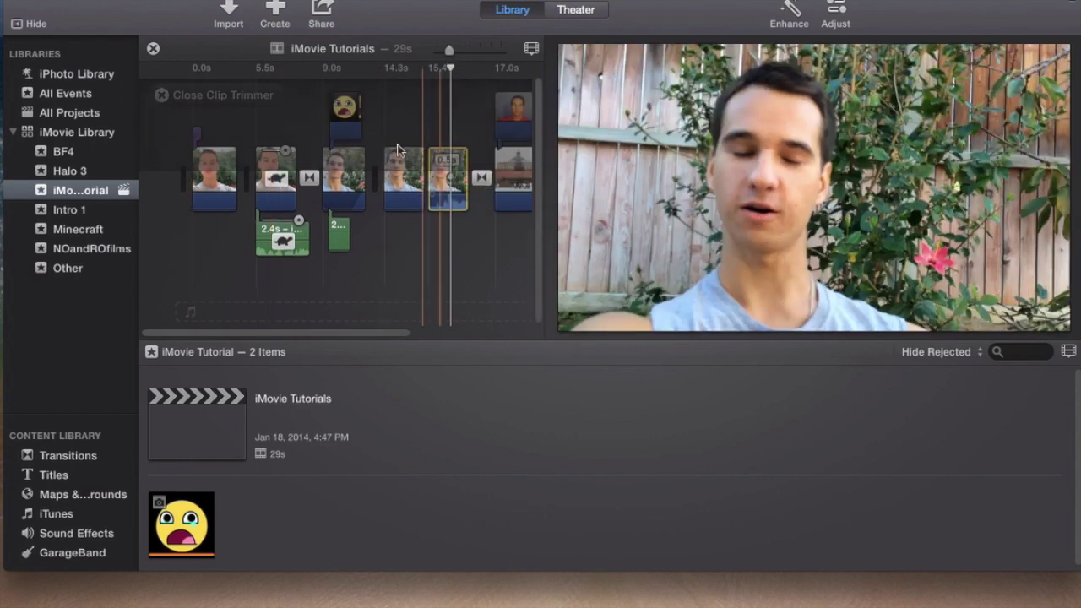
left_click(434, 130)
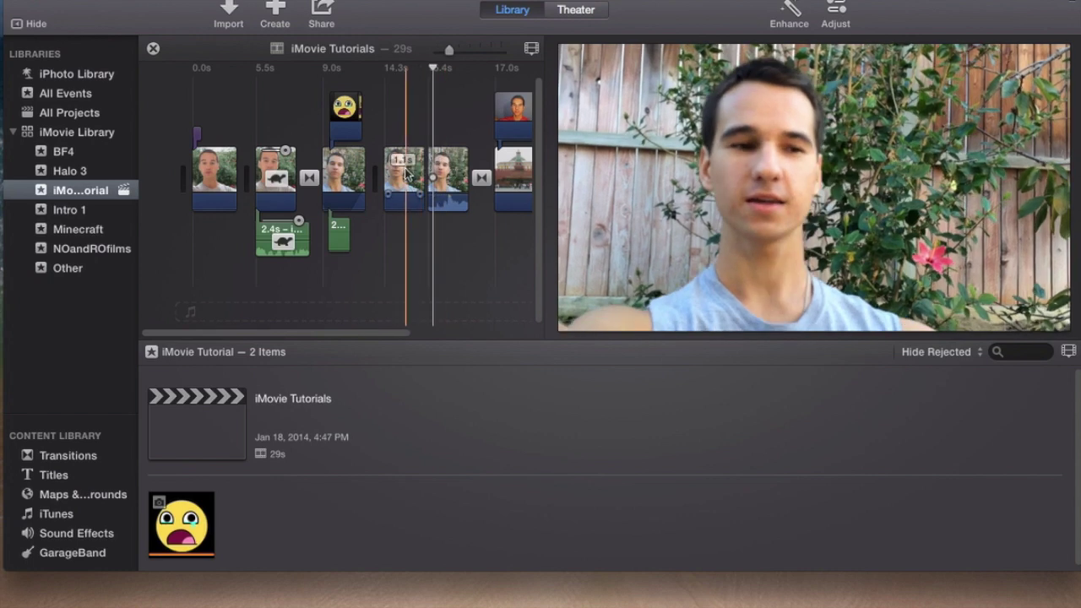
- Select the clip that starts at 15.4 s and look over the editing commands available for it
left_click(405, 178)
left_click(448, 175)
left_click(437, 125)
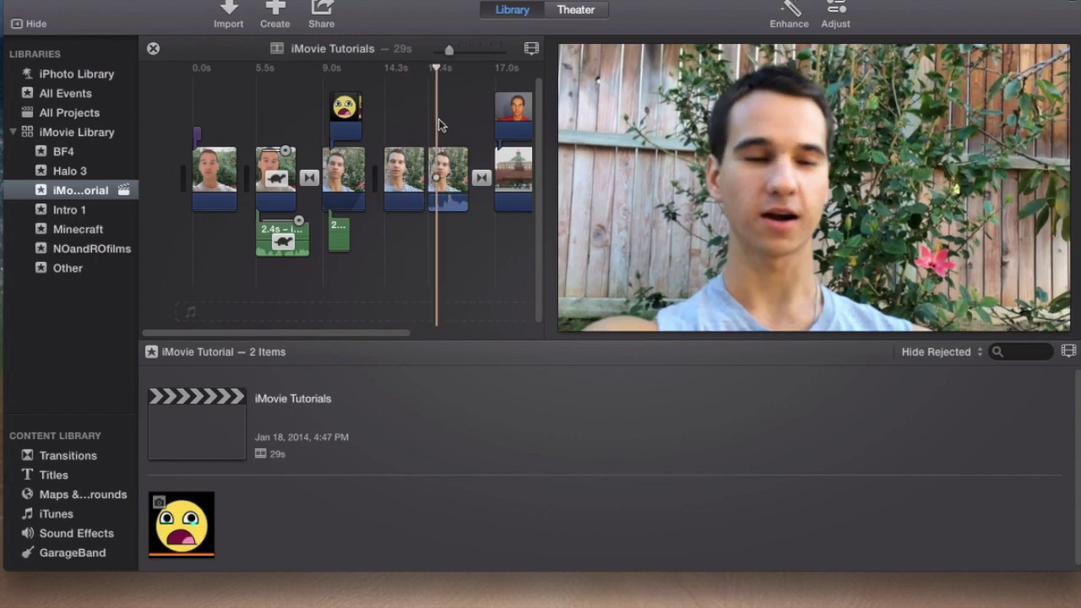
left_click(450, 172)
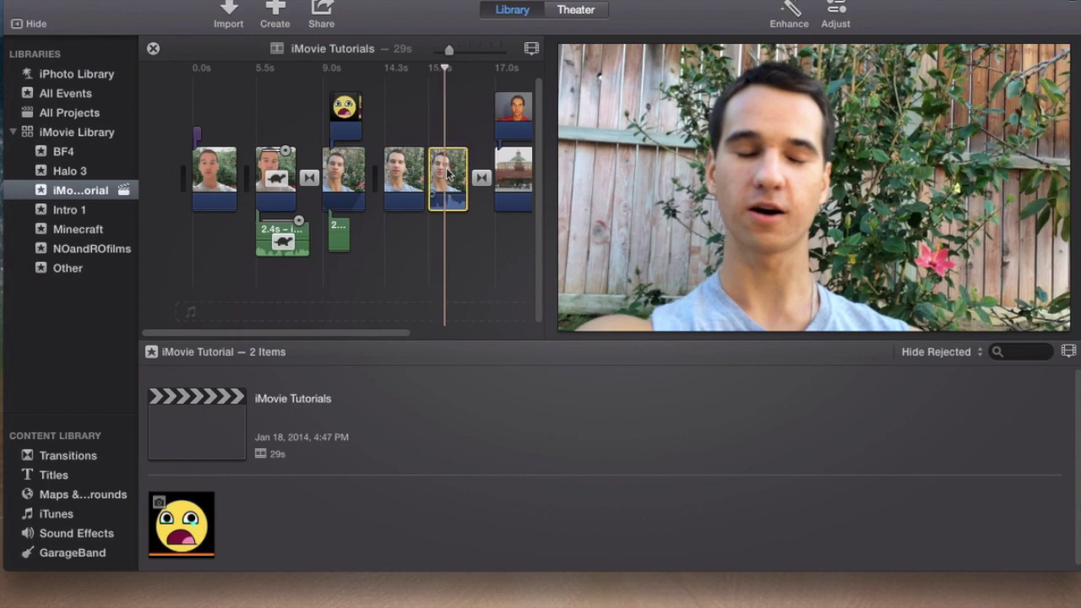
right_click(451, 171)
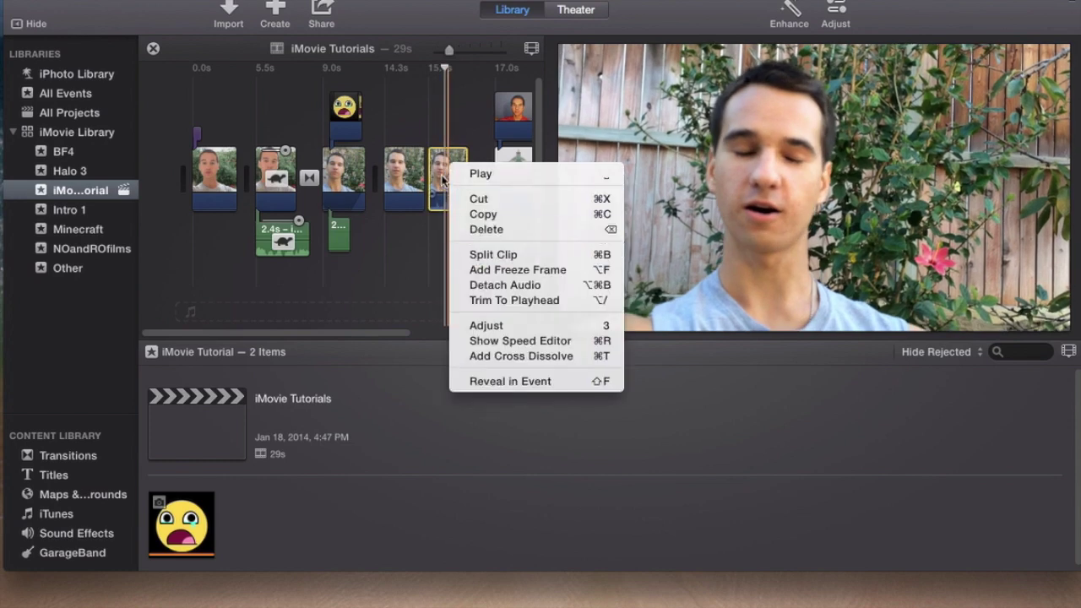
right_click(435, 158)
left_click(396, 171)
right_click(451, 154)
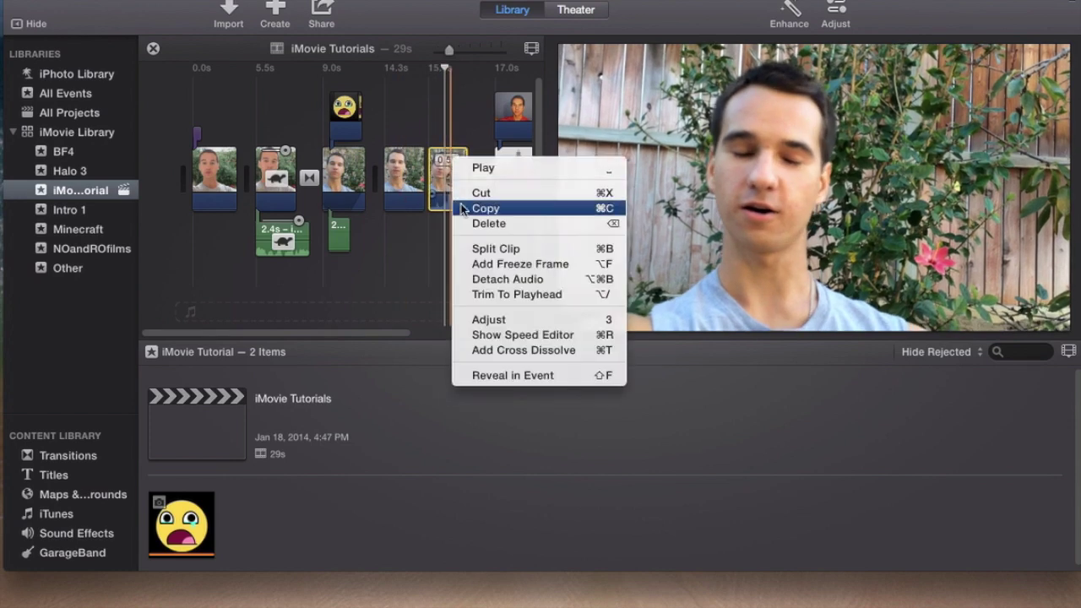
left_click(467, 95)
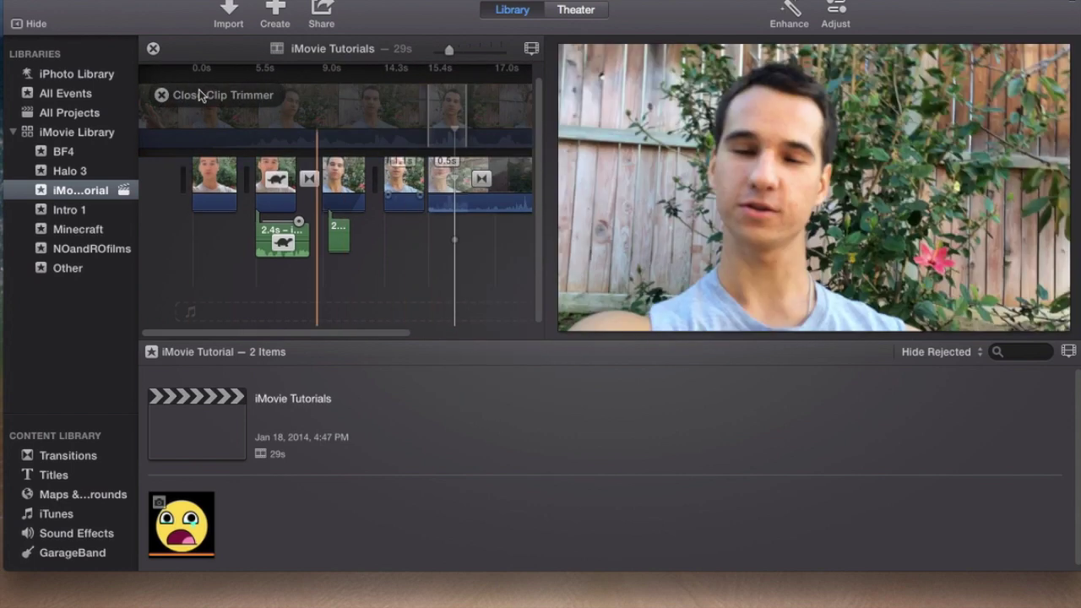
- Close the Clip Trimmer and review the commands for the 15.4 s clip, including Add Cross Dissolve and Reveal in Event
left_click(194, 95)
left_click(441, 140)
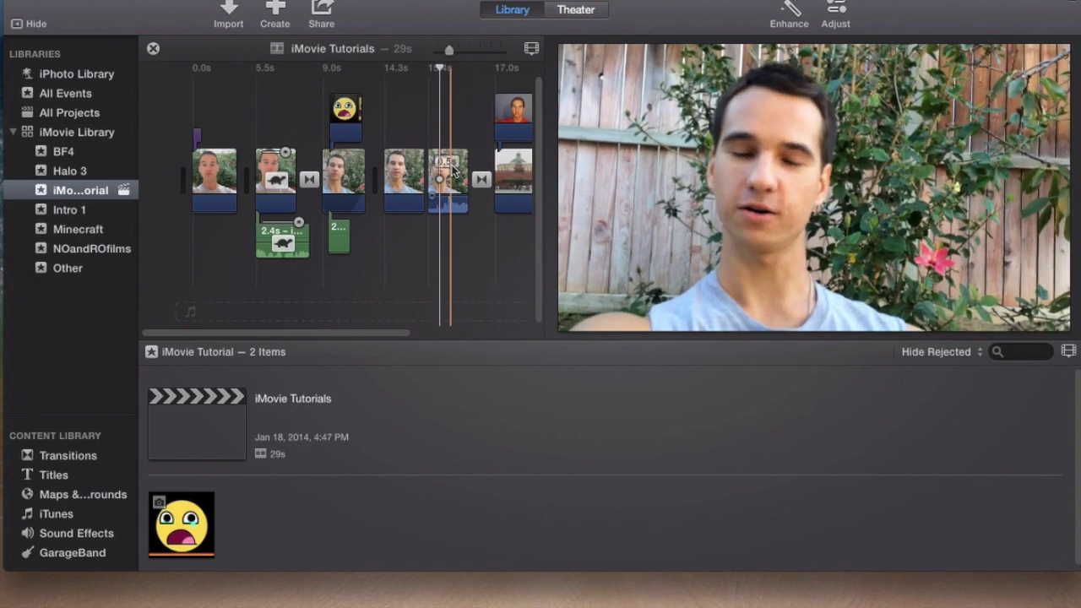
right_click(451, 162)
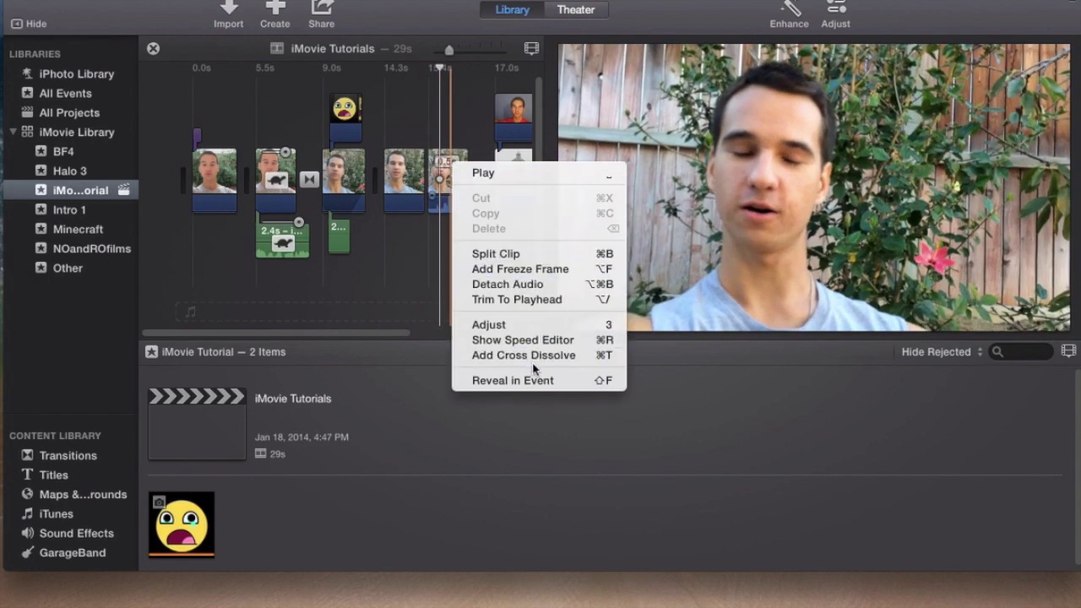
left_click(513, 174)
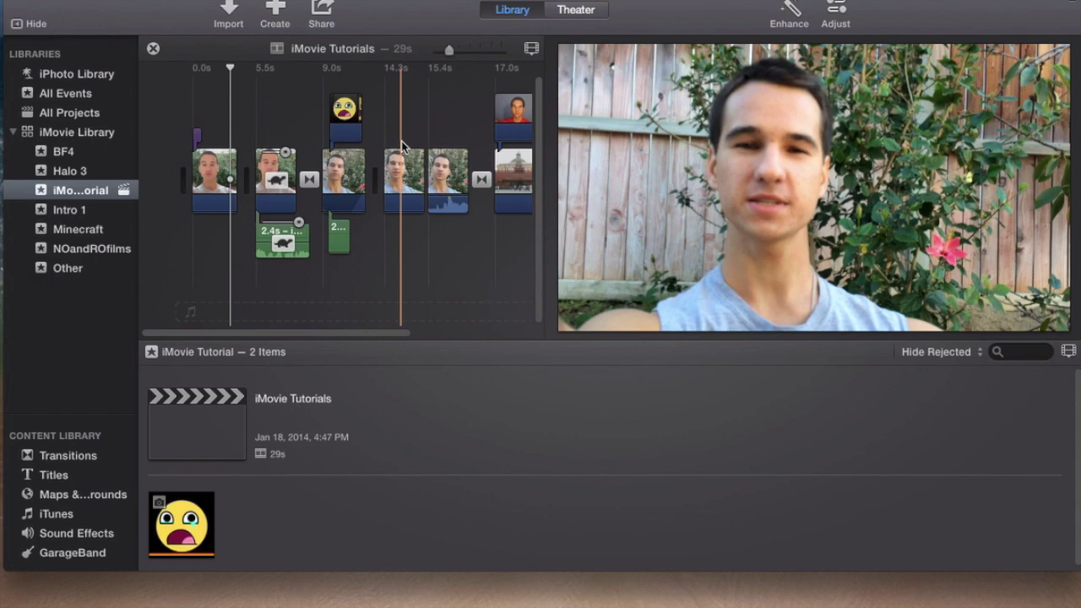
- Play and pause the project from the 14.3 s clip and from several points in the opening clip
key("space")
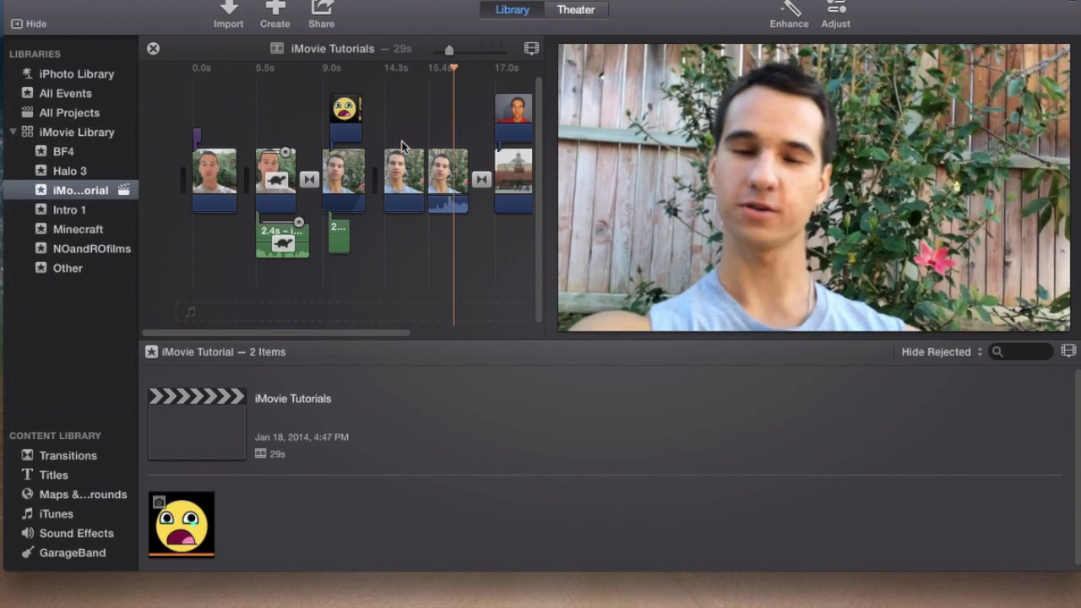
key("space")
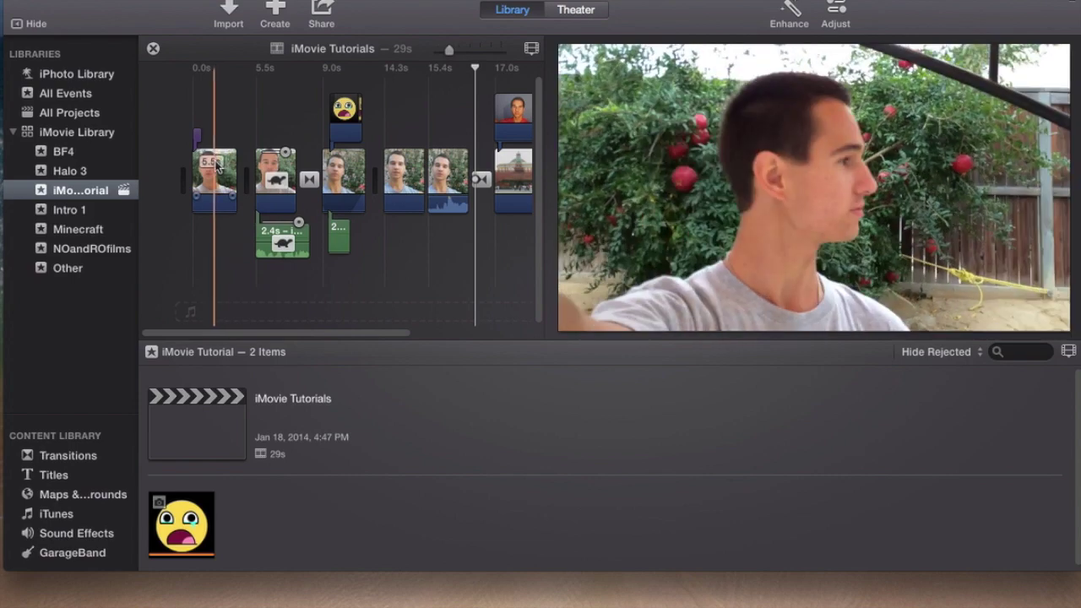
key("space")
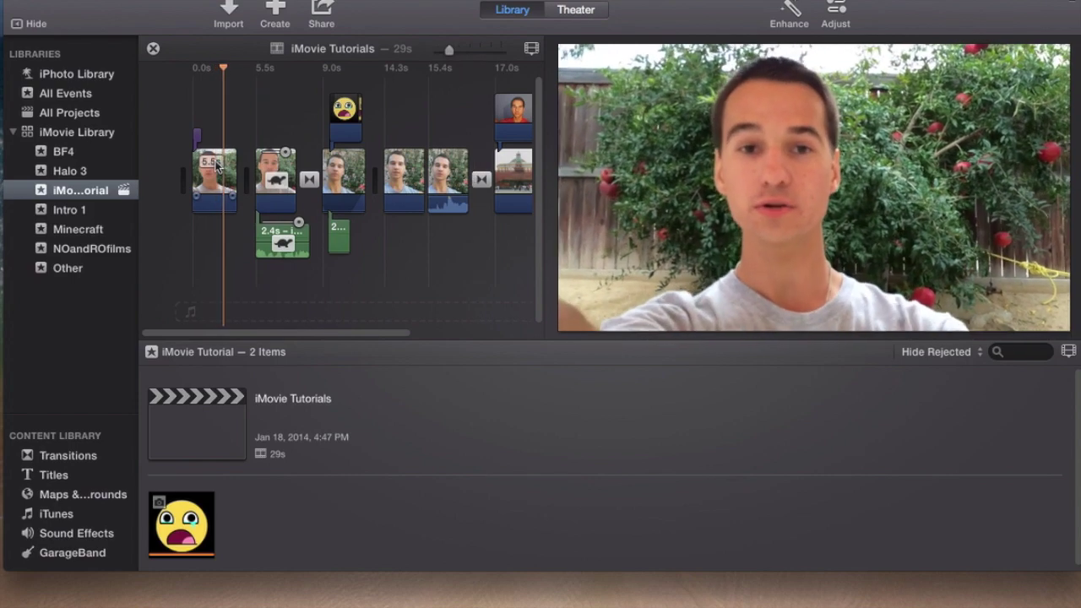
key("space")
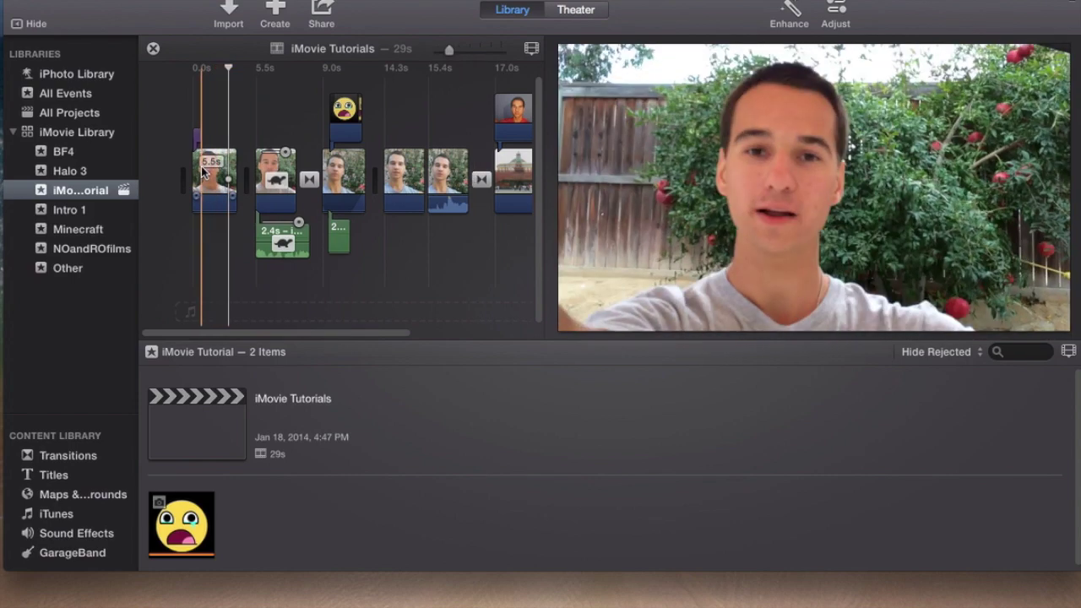
key("space")
key("space")
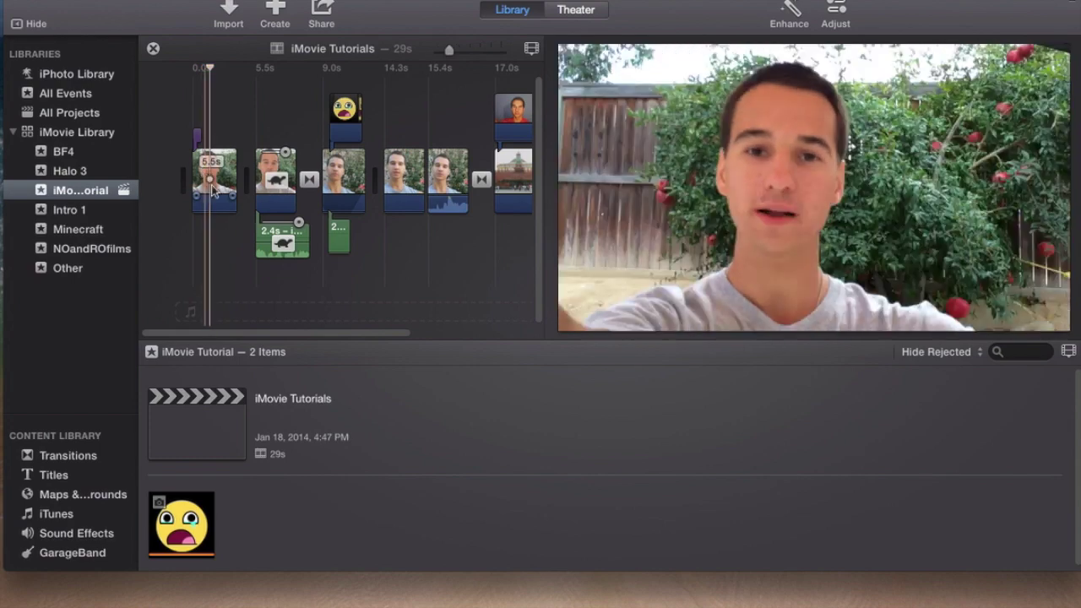
key("space")
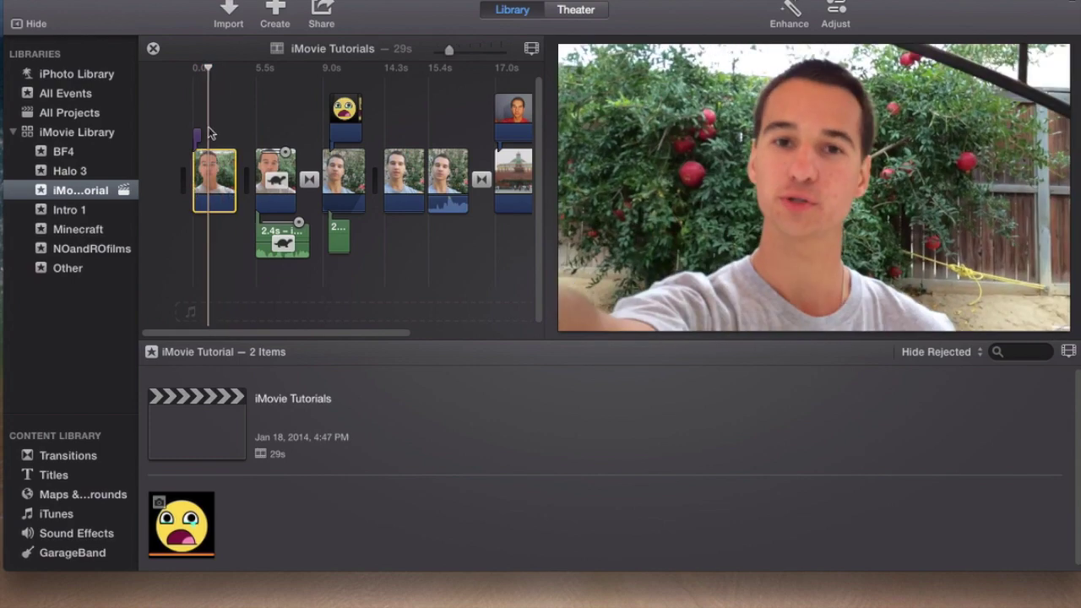
- Play the selected opening clip with the viewer's playback controls and pause it
mouse_move(812, 306)
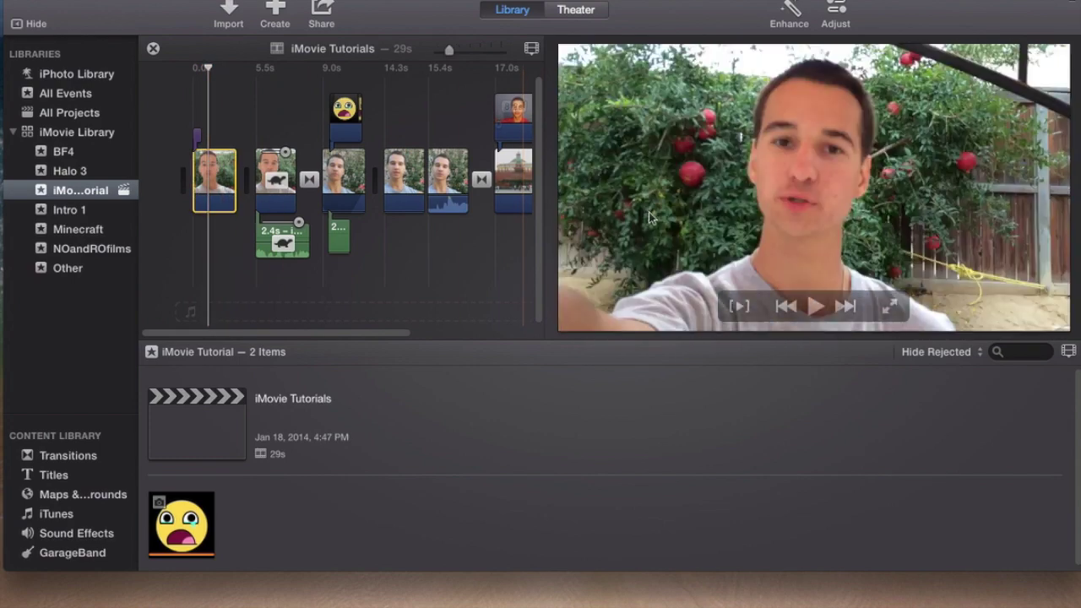
left_click(815, 311)
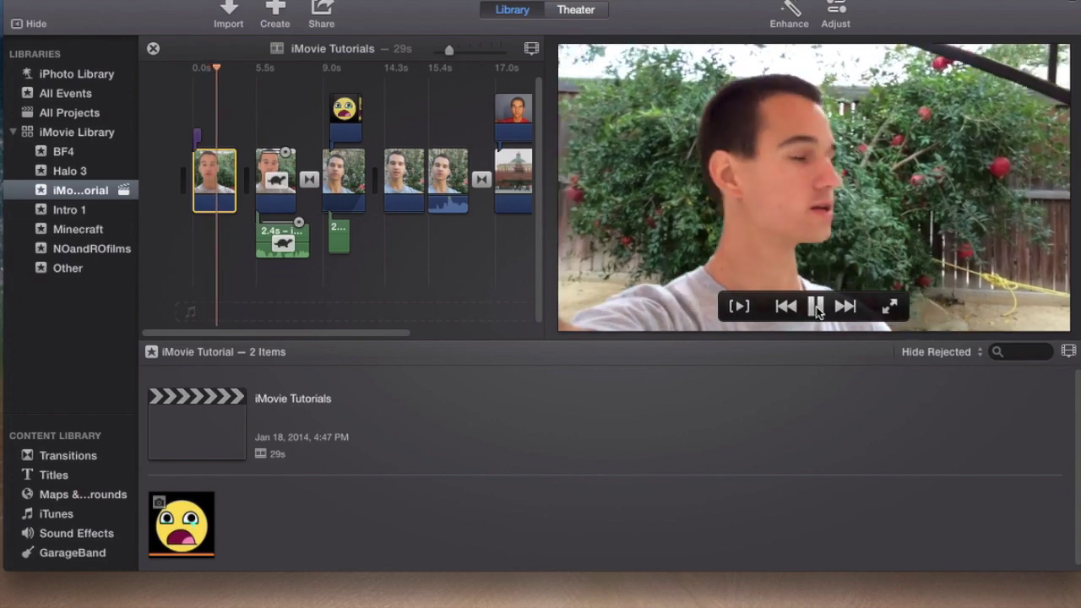
left_click(814, 312)
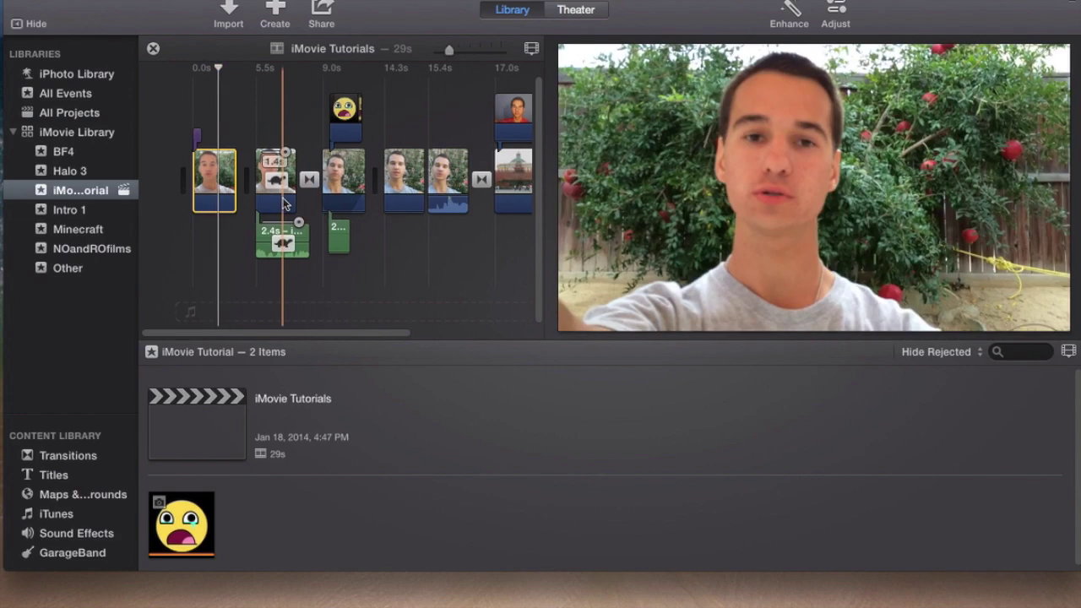
- Play briefly from the slowed-down clip at 5.5 s and move the playhead to the clip that starts at 14.3 s
key("space")
key("space")
left_click(241, 104)
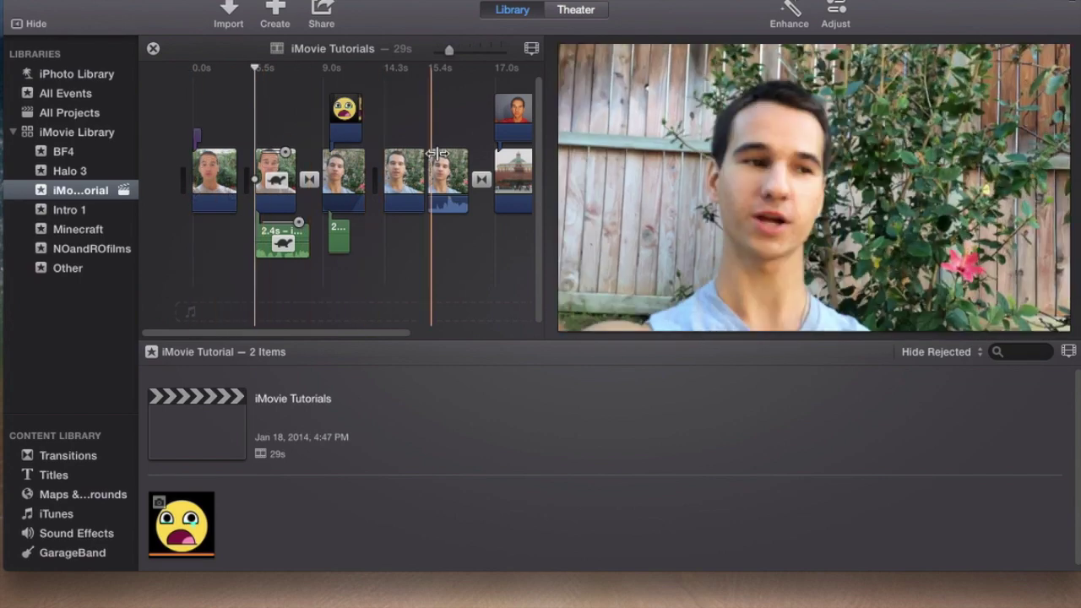
left_click(393, 175)
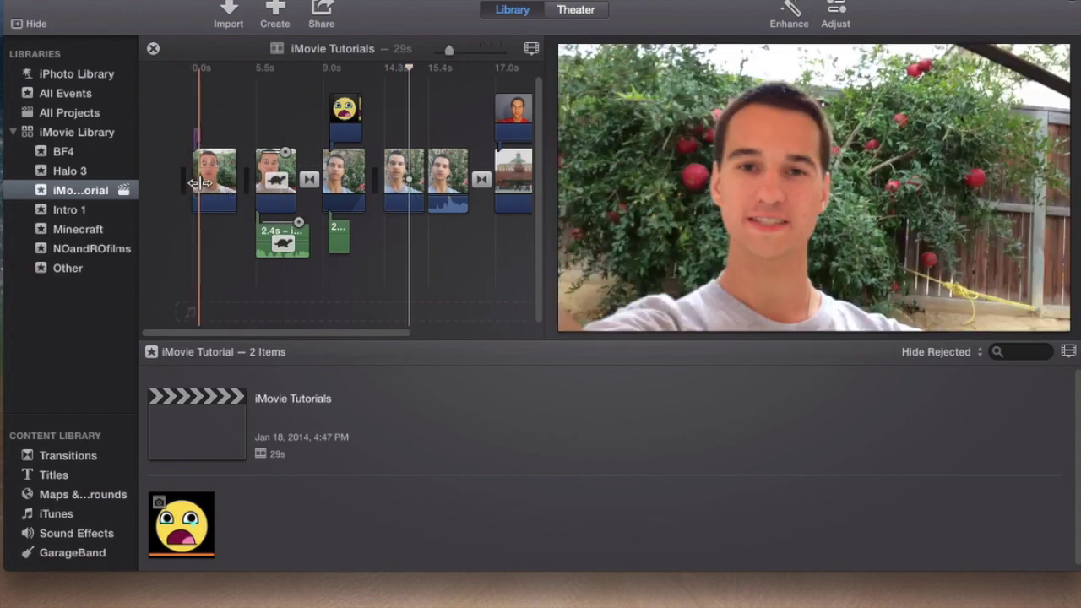
- Split the opening clip at about 1.6 s and 2.9 s to isolate the part where the speaker looks away
key("space")
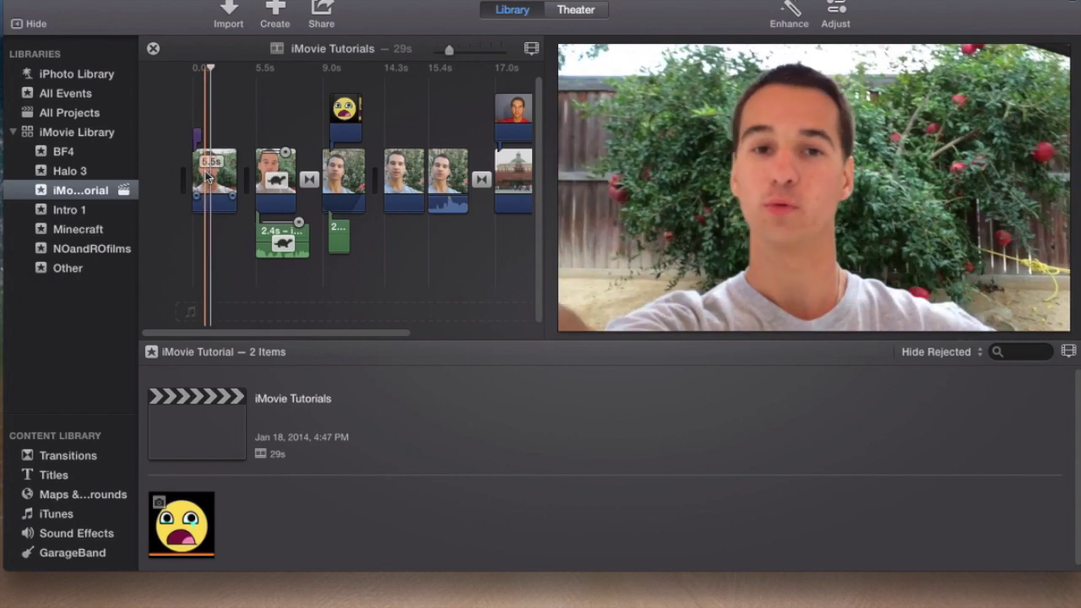
key("super+b")
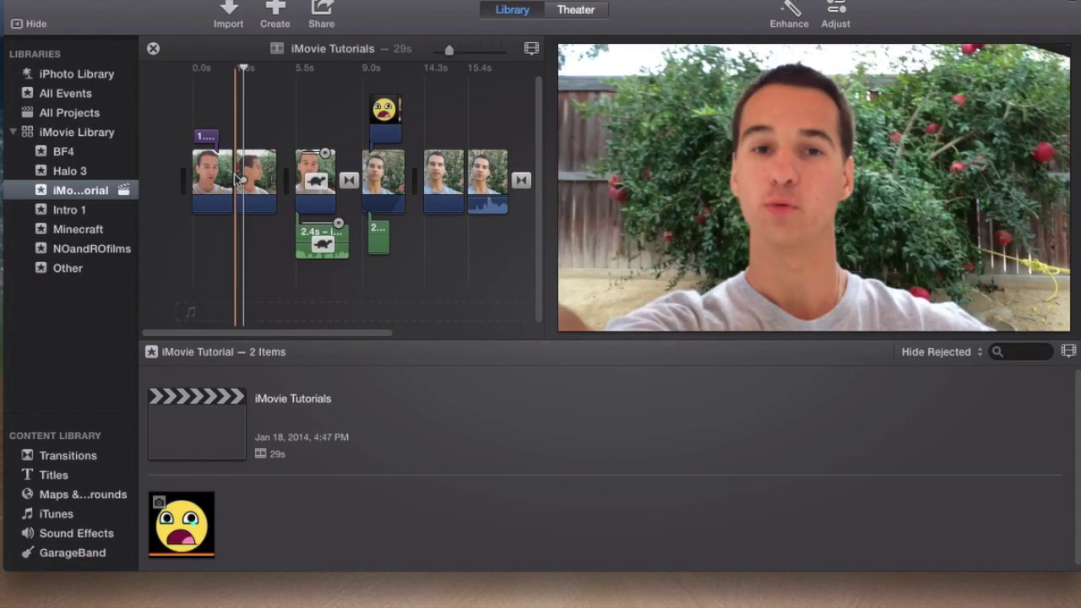
left_click(224, 179)
left_click(246, 133)
left_click(245, 133)
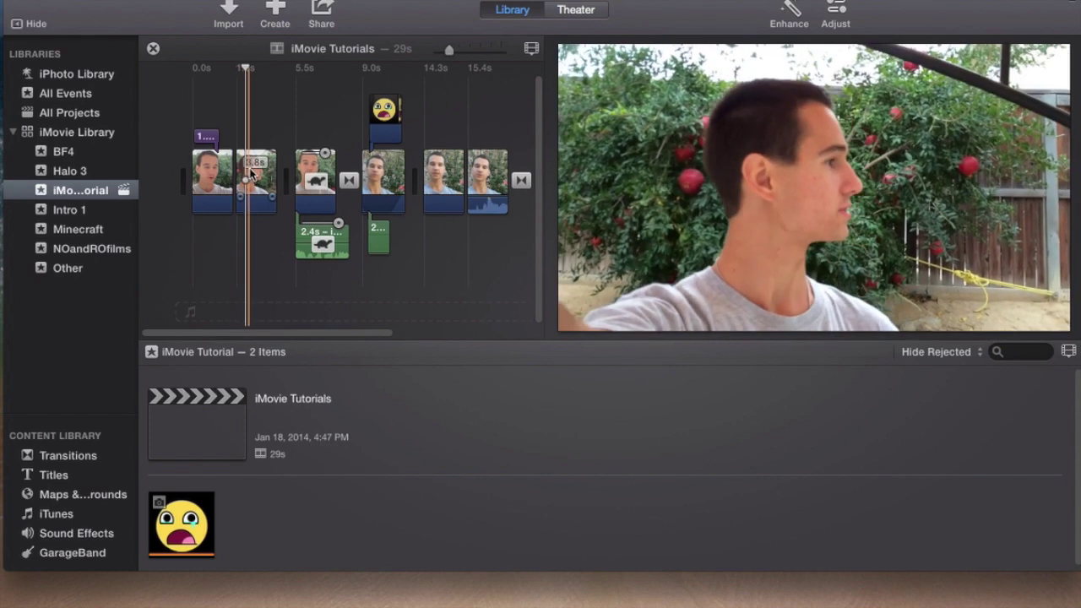
key("super+b")
- Delete the isolated segment between 1.6 s and 2.9 s and play back the resulting cut
left_click(256, 176)
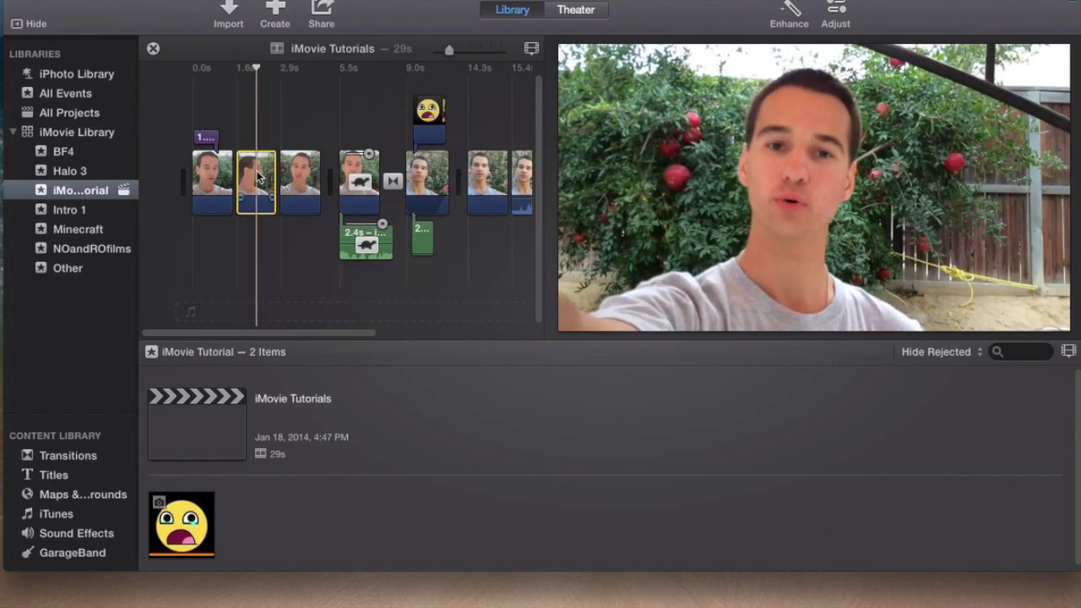
key("Delete")
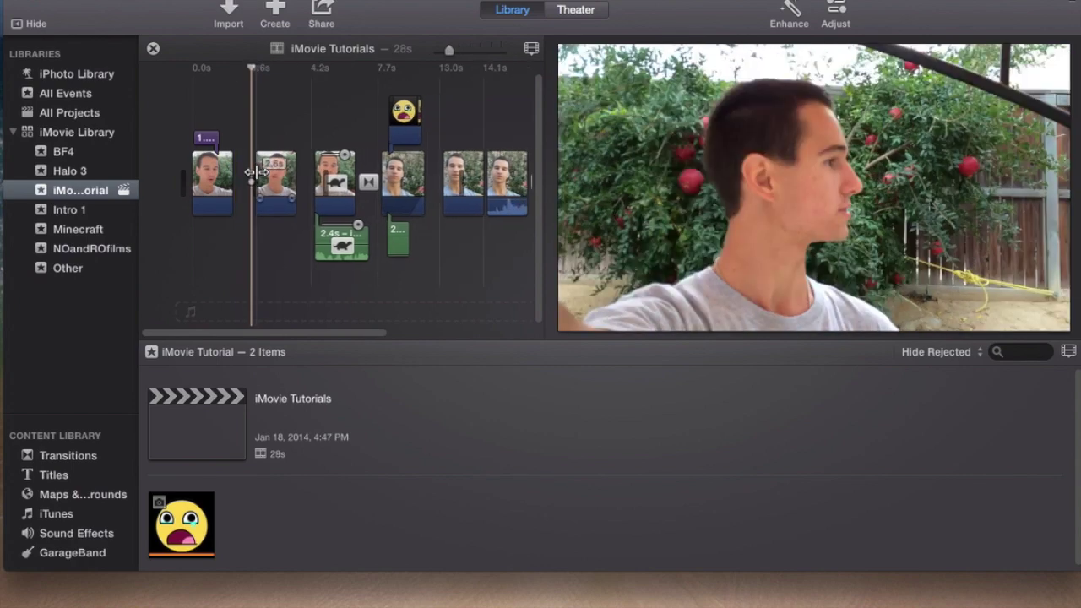
key("space")
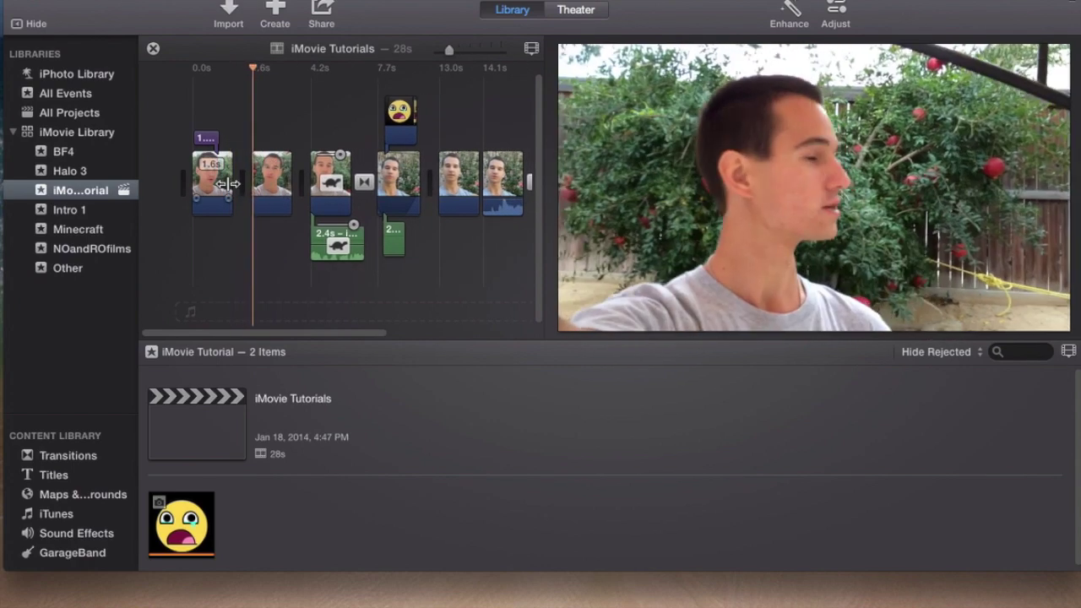
left_click(222, 194)
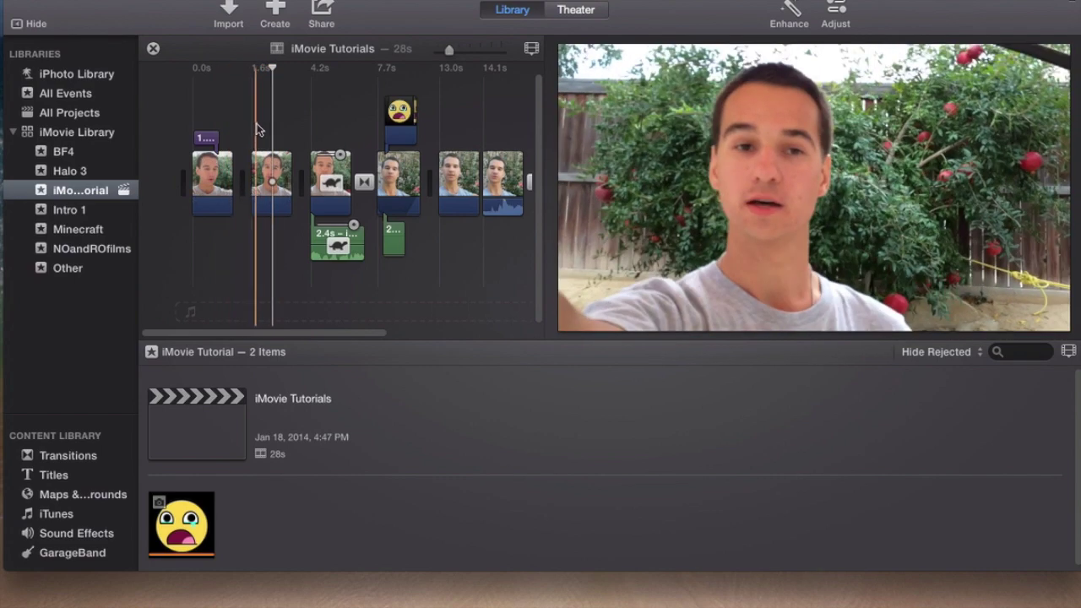
- Undo the segment deletion and both splits of the opening clip
key("super+z")
key("super+z")
key("super+z")
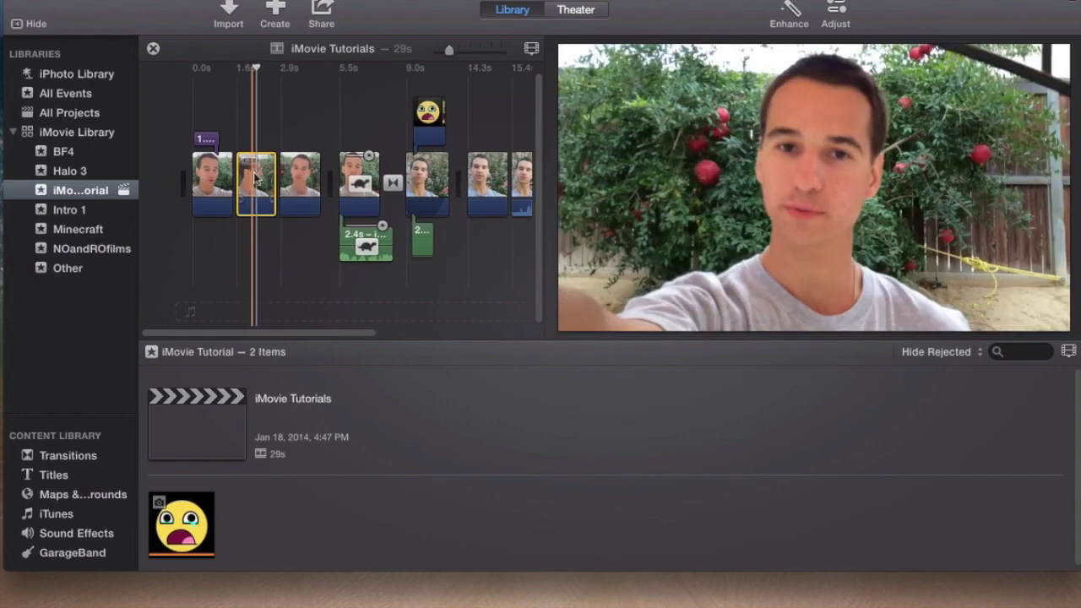
left_click_drag(260, 204, 254, 199)
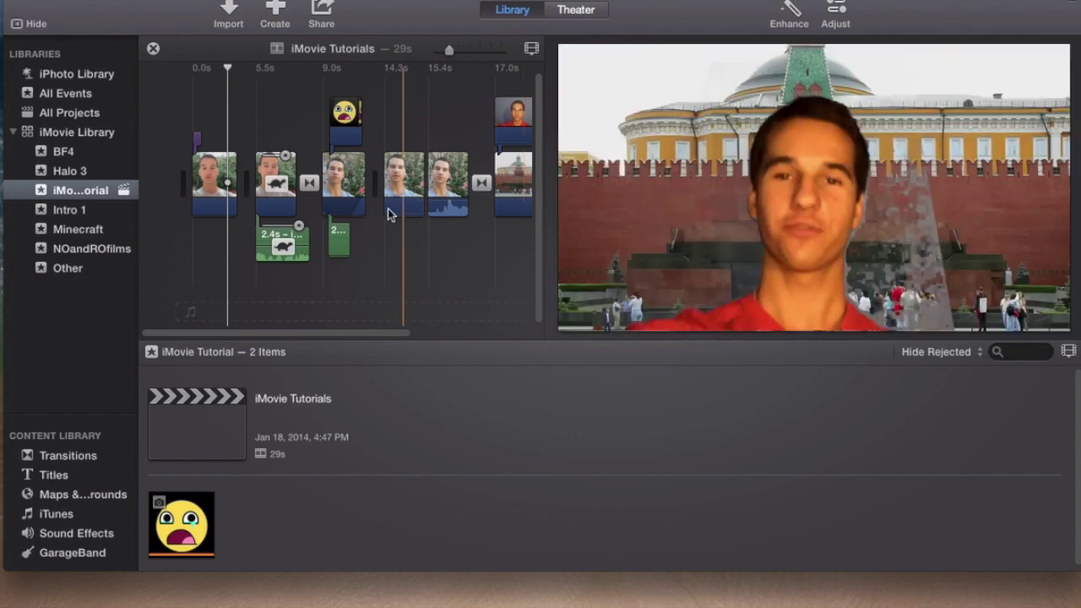
- Move the playhead to the clip that starts at 14.3 s and preview the project from there
left_click(404, 241)
left_click_drag(402, 112, 460, 121)
key("space")
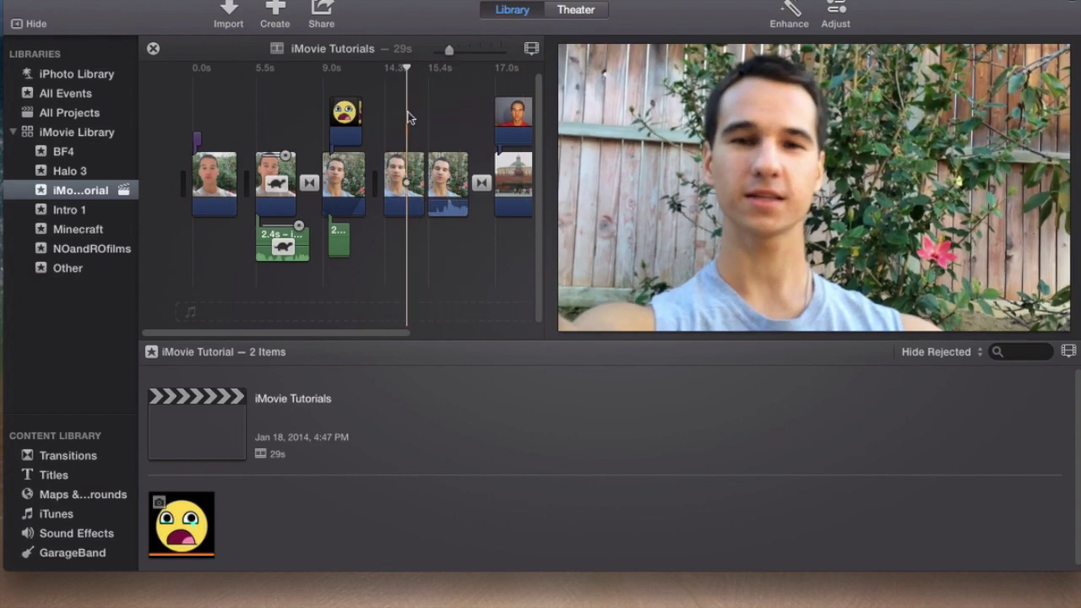
left_click(230, 7)
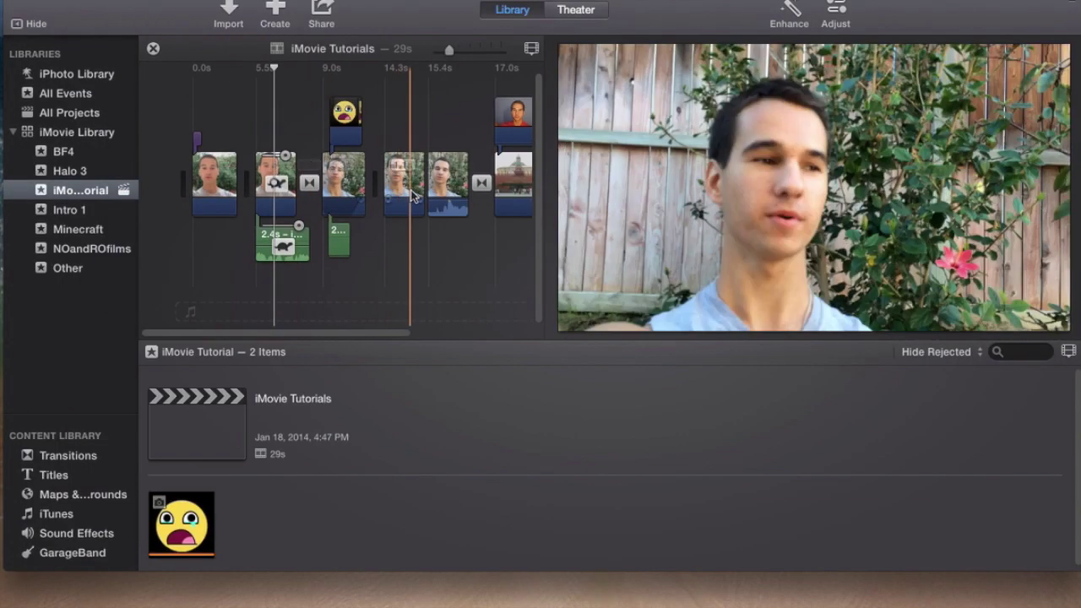
- Select the 14.3 s clip in the timeline and the Sad face copy image in the event browser
left_click(411, 195)
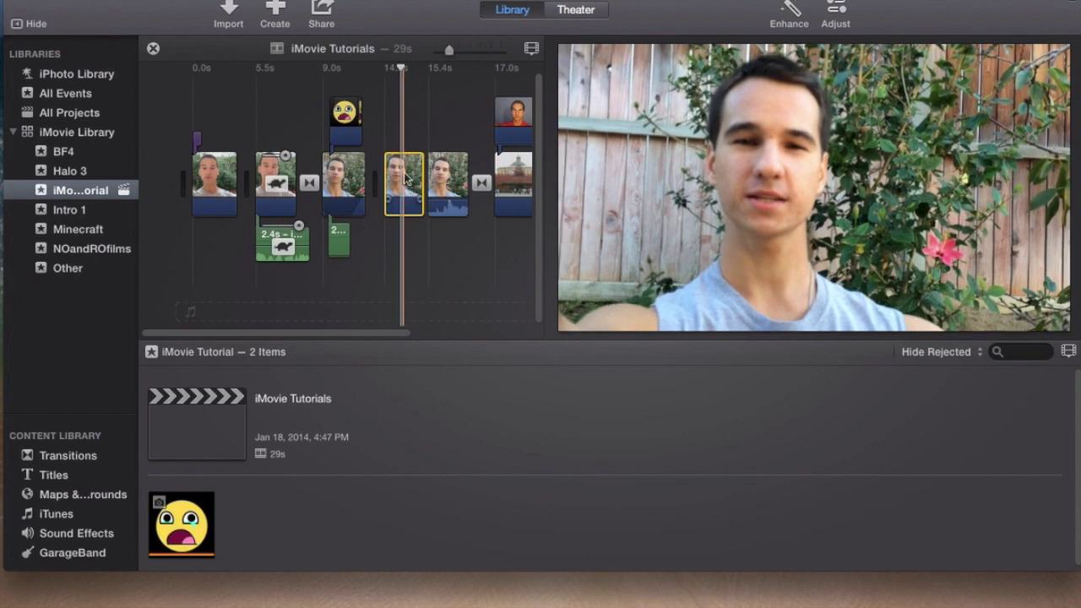
left_click(447, 499)
left_click_drag(276, 528, 272, 531)
left_click(198, 527)
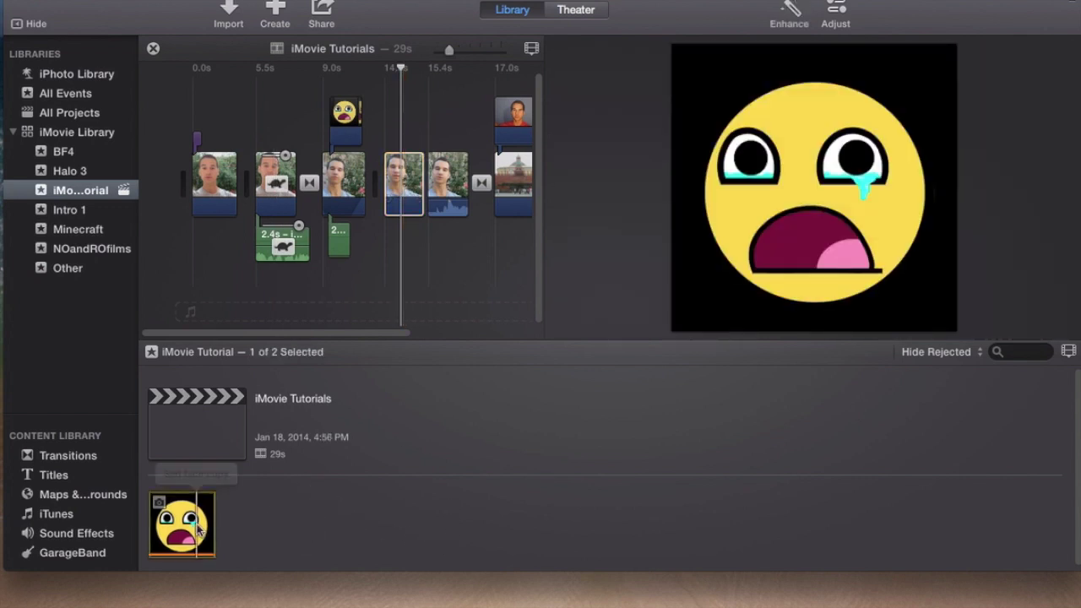
- Select the Sad face copy image in the event browser and clear the selection again
left_click(262, 513)
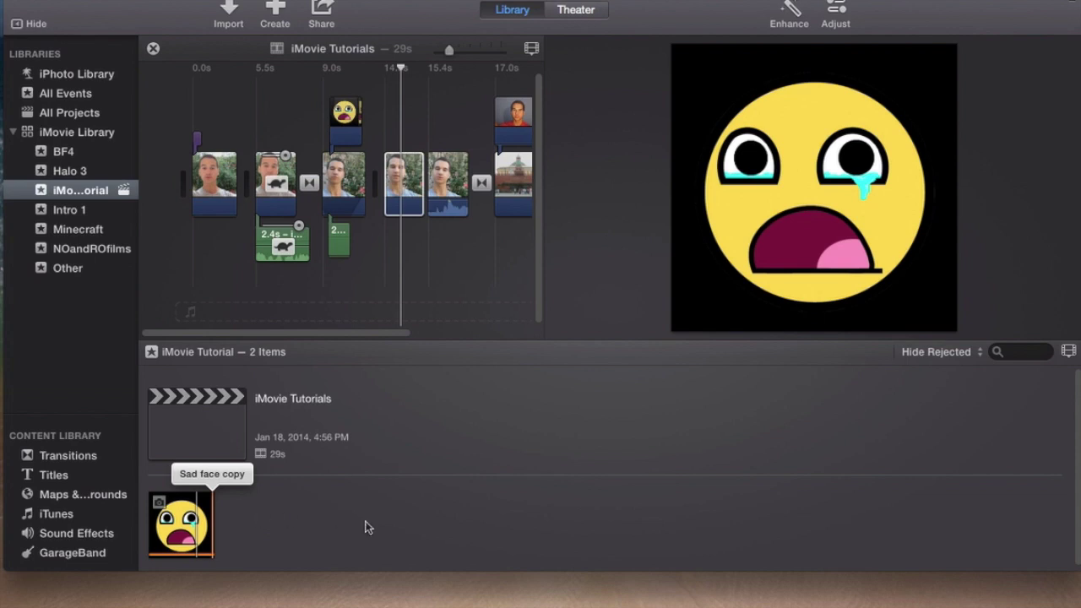
left_click(211, 542)
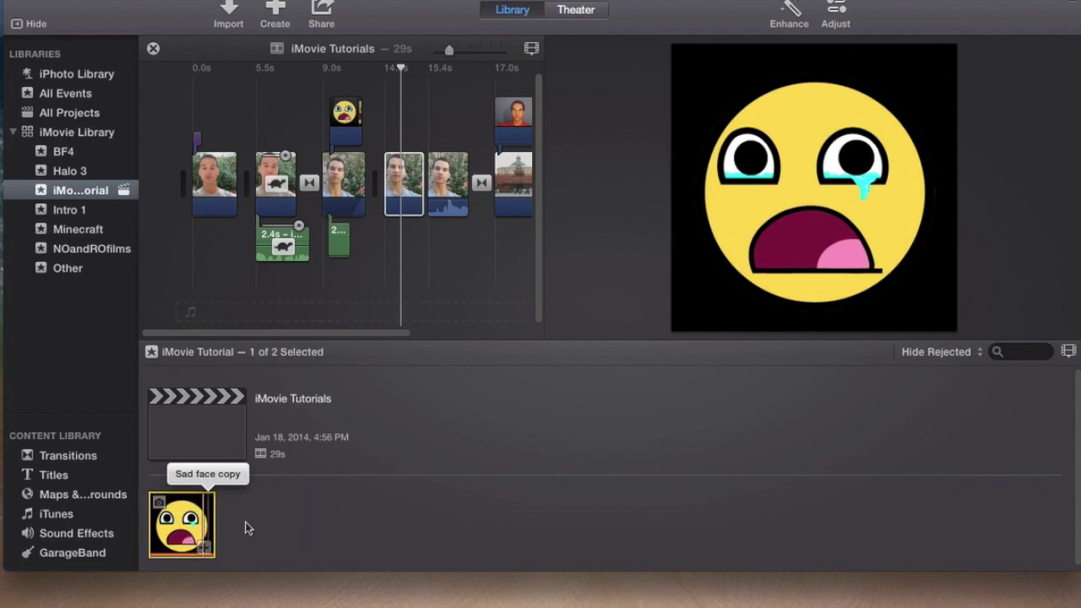
left_click_drag(277, 519, 182, 521)
left_click(288, 518)
left_click(186, 524)
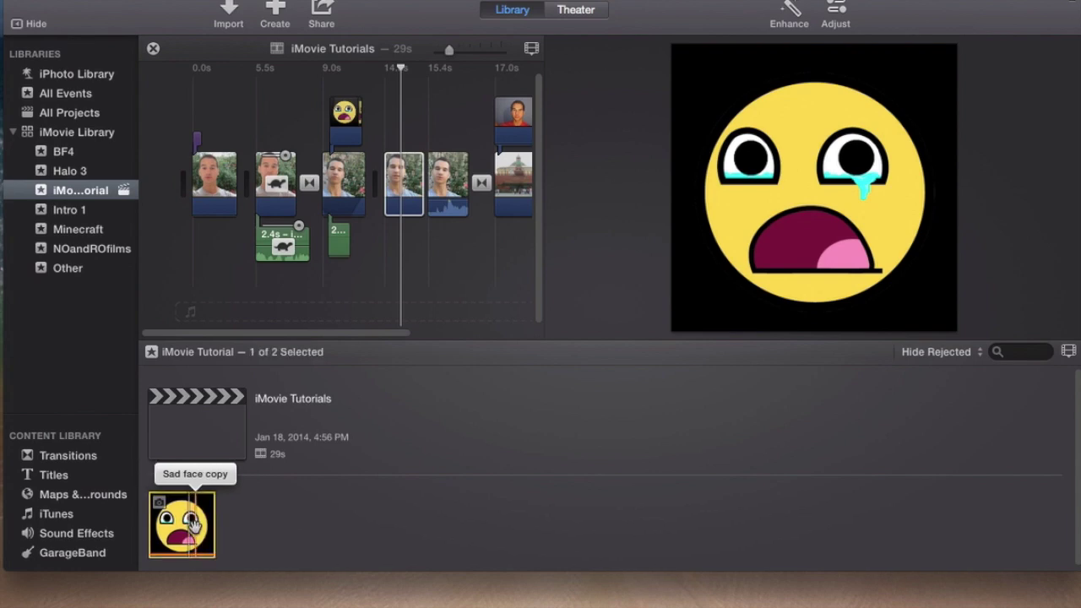
left_click(278, 524)
- Select the timeline clip that starts at 14.3 s, deselect it and place the playhead just past its middle
left_click(410, 173)
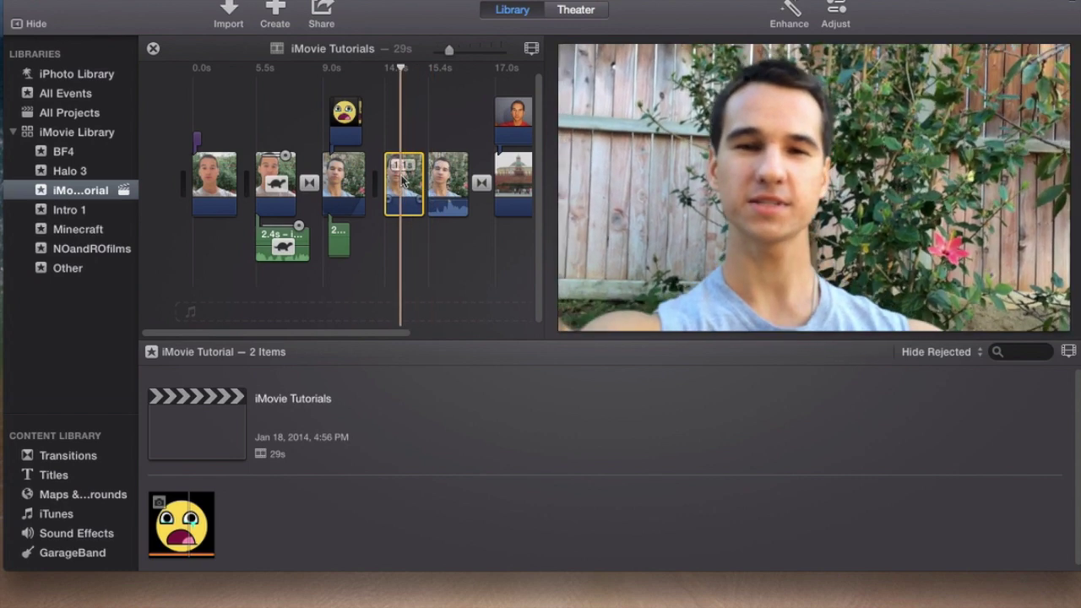
left_click(403, 134)
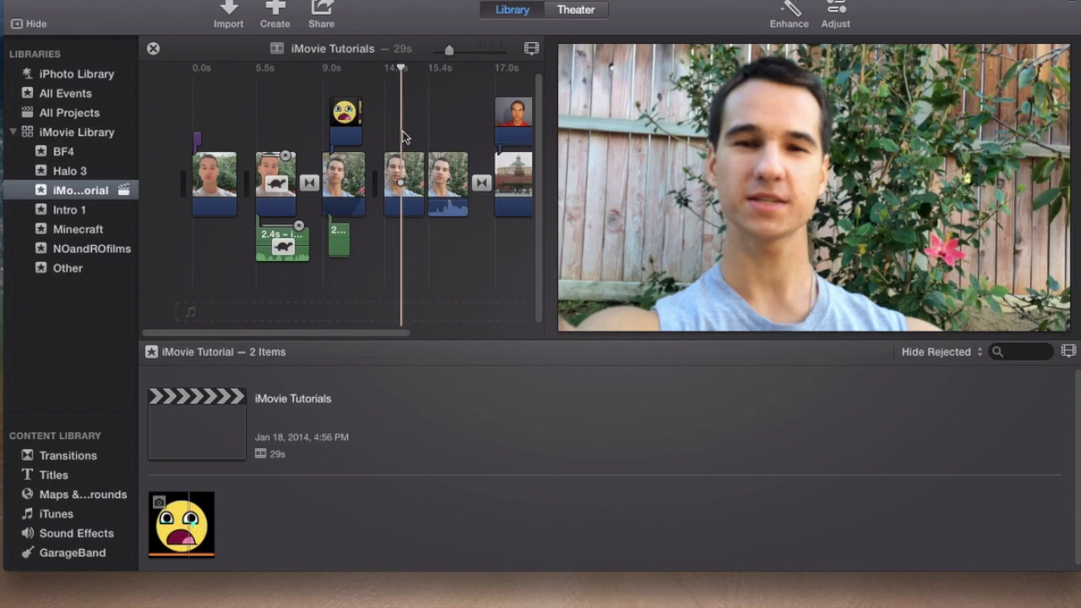
left_click(404, 176)
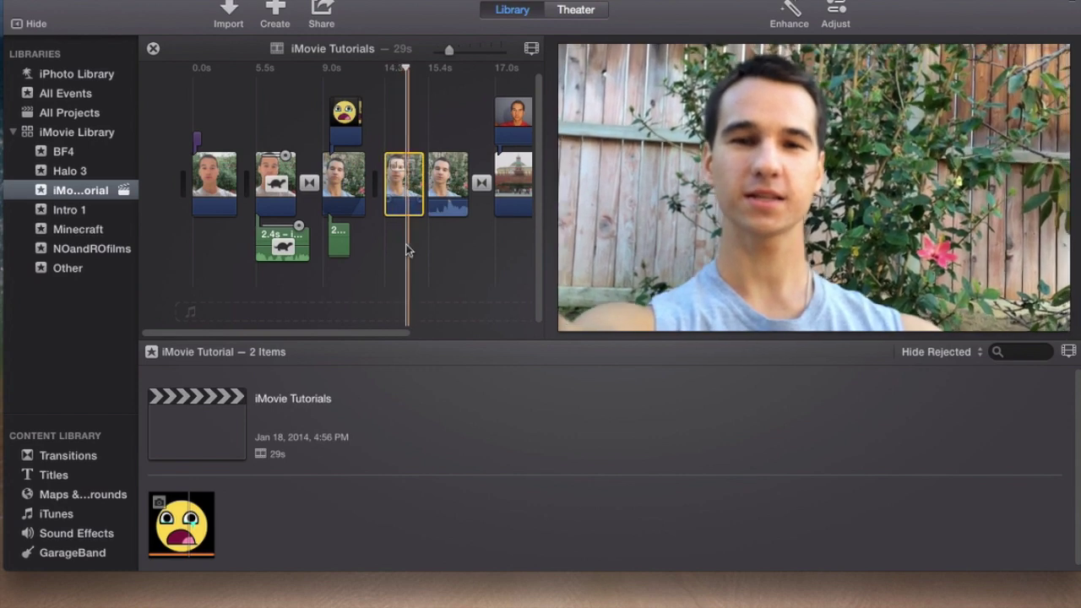
left_click(407, 249)
left_click(406, 175)
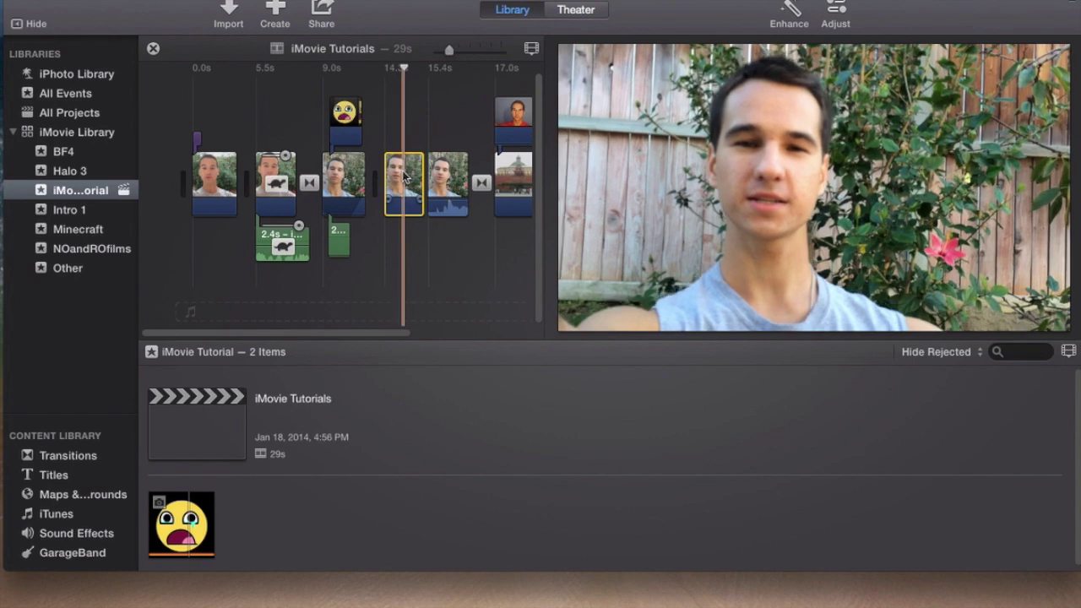
left_click(403, 242)
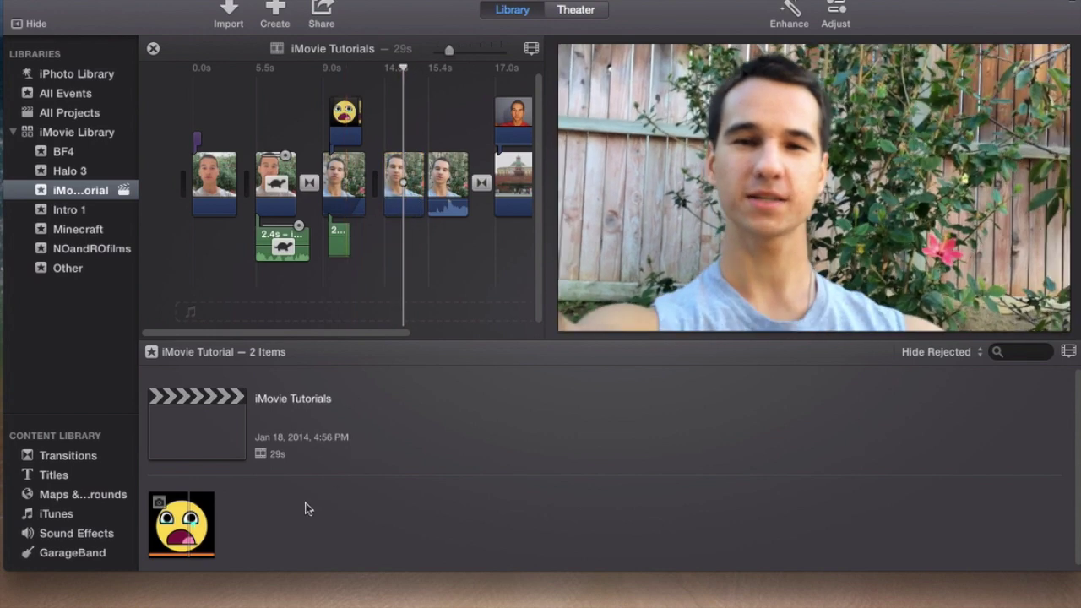
left_click(380, 245)
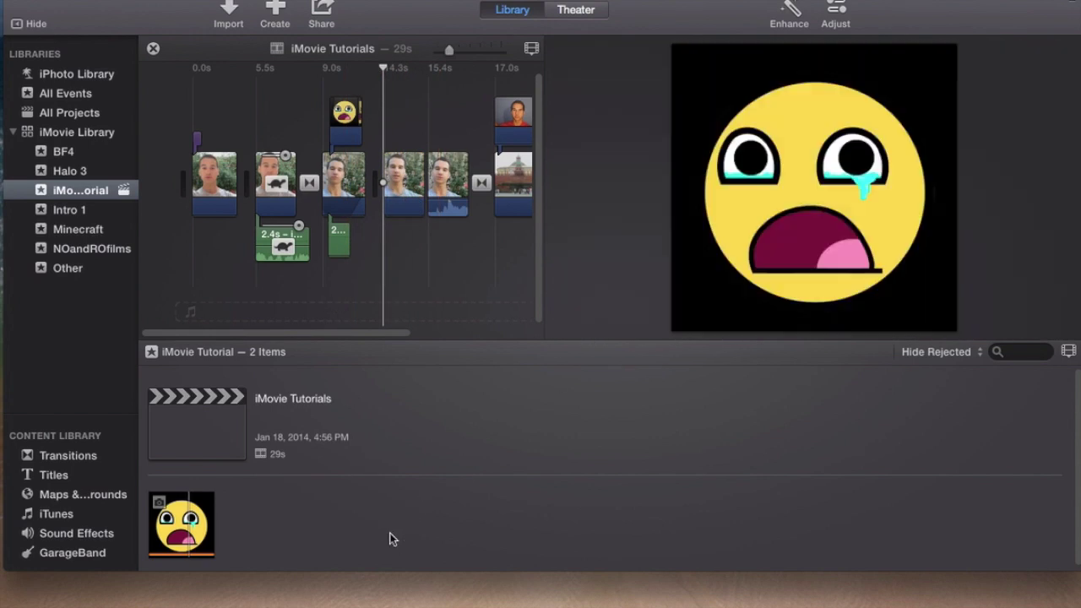
left_click(400, 245)
left_click(409, 138)
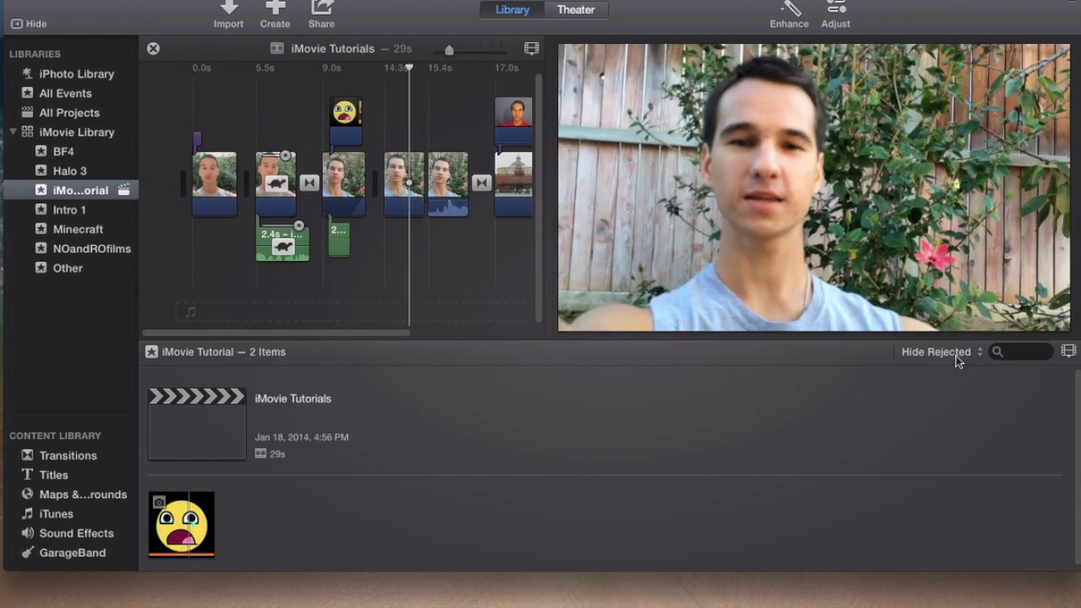
- Filter the event browser to Rejected clips and restore the Hide Rejected filter
left_click(959, 354)
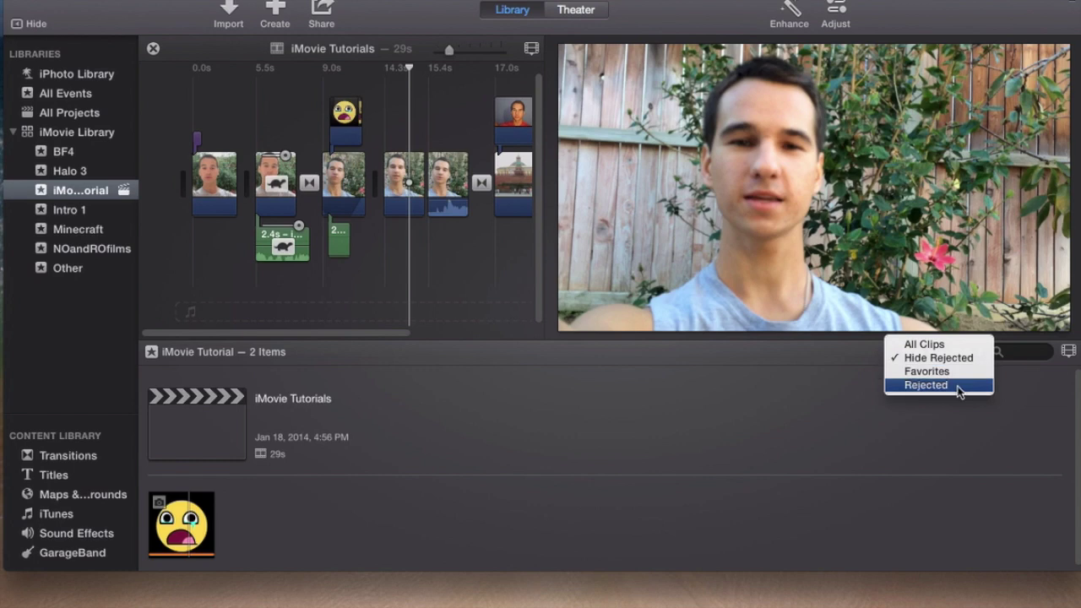
left_click(960, 387)
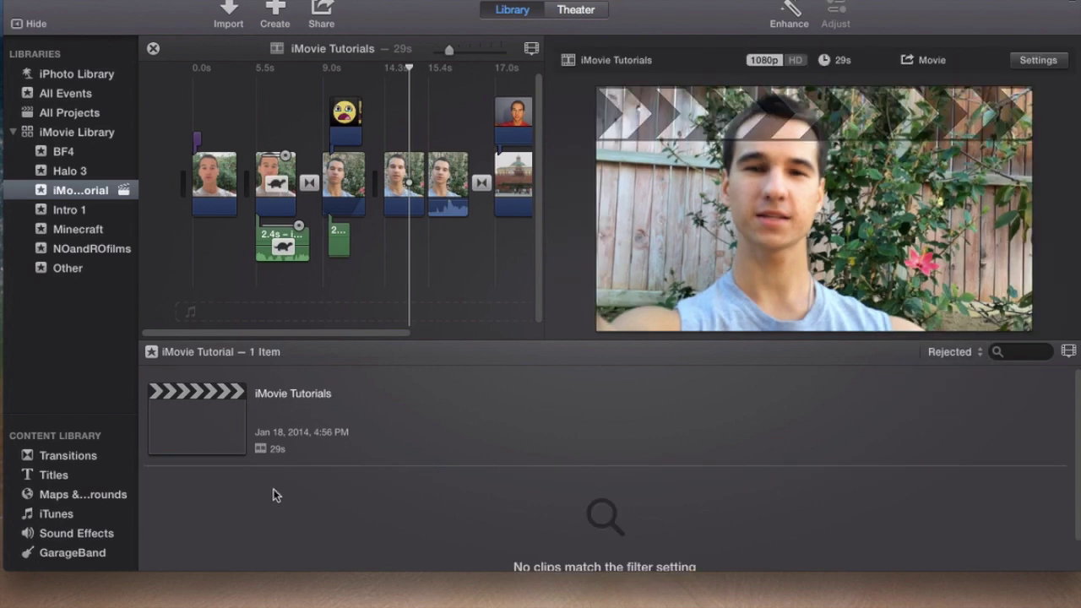
left_click(957, 352)
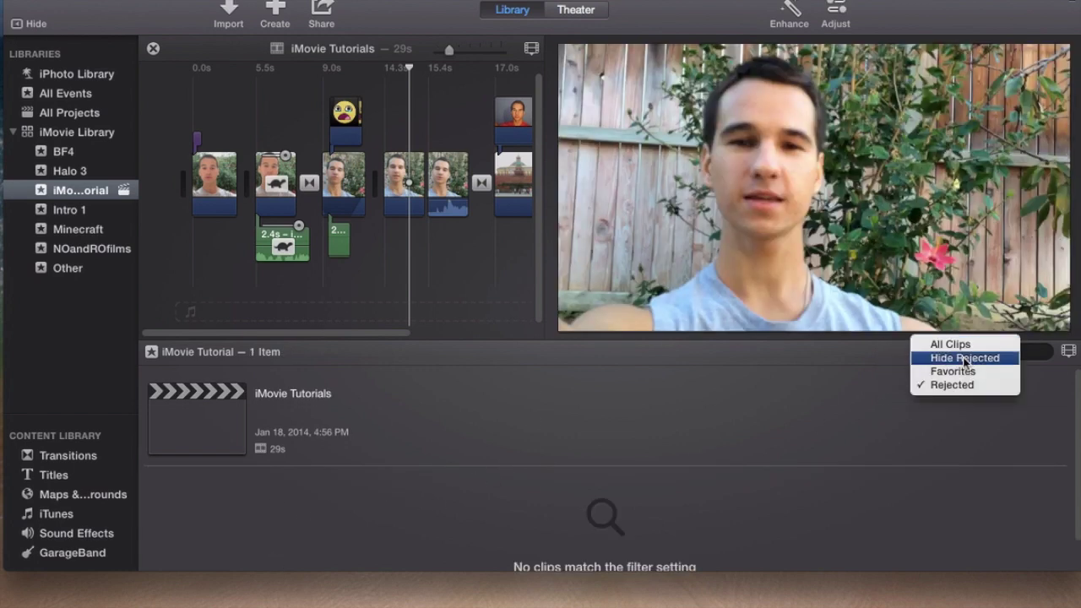
left_click(977, 363)
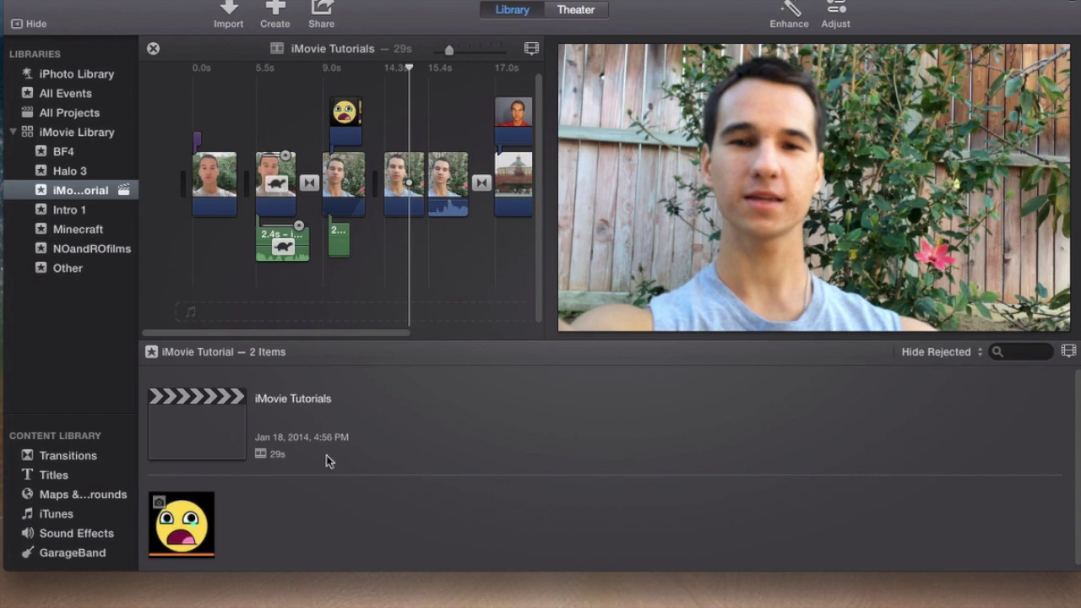
left_click(327, 533)
- Review the clip filter options, show only Favorites in the event browser and return to Hide Rejected
left_click(933, 351)
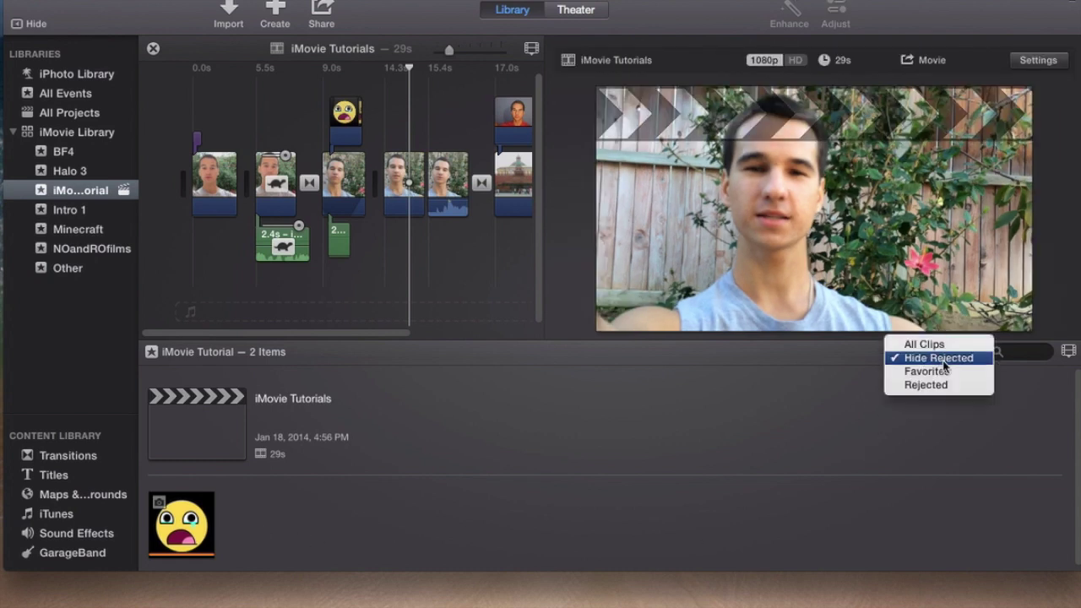
left_click(934, 362)
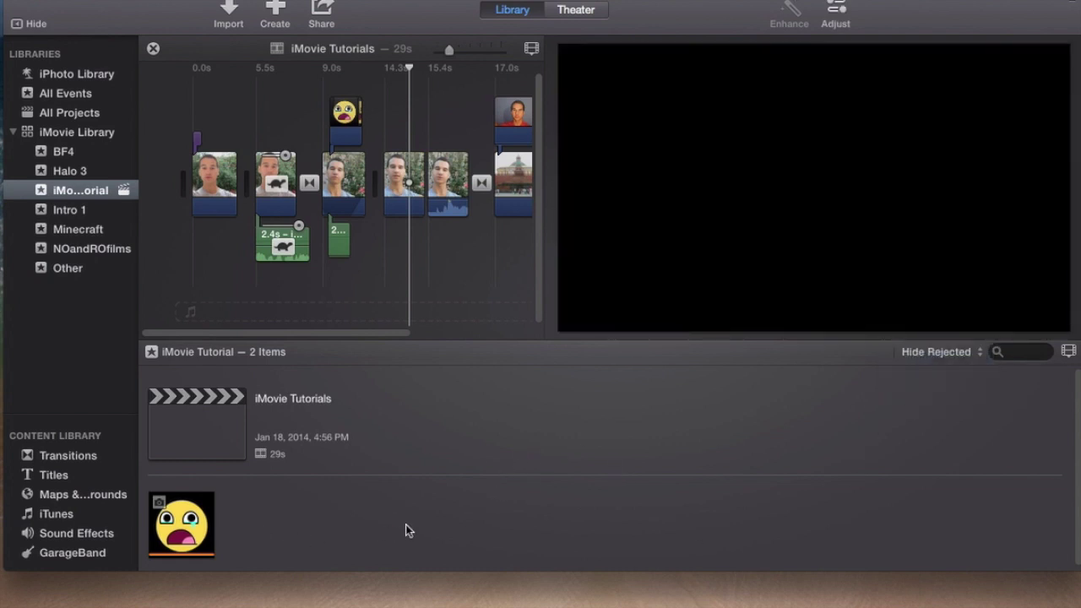
left_click(934, 351)
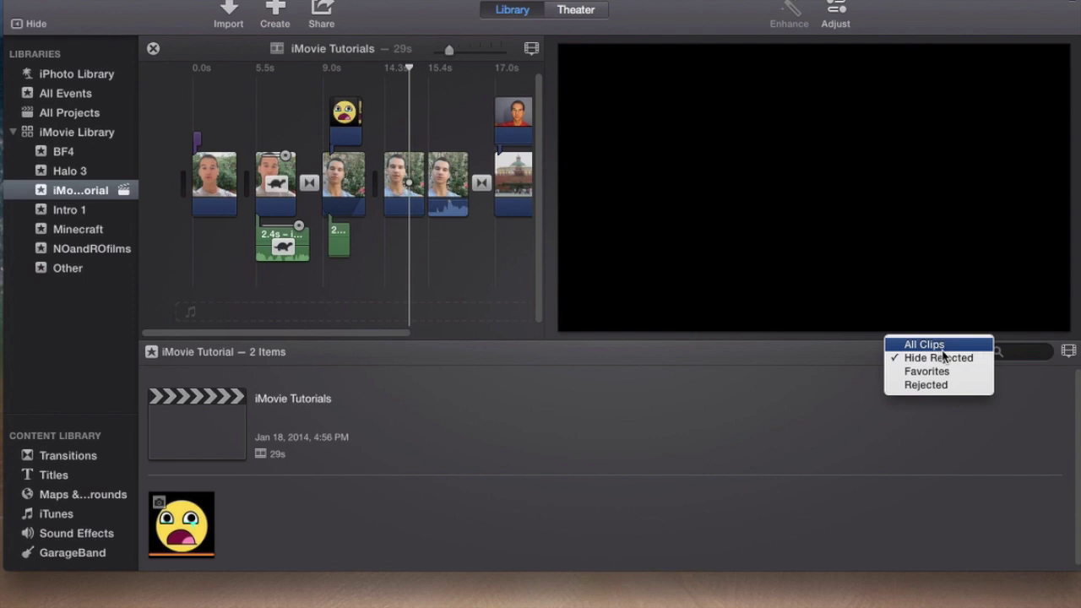
left_click(945, 370)
left_click(953, 353)
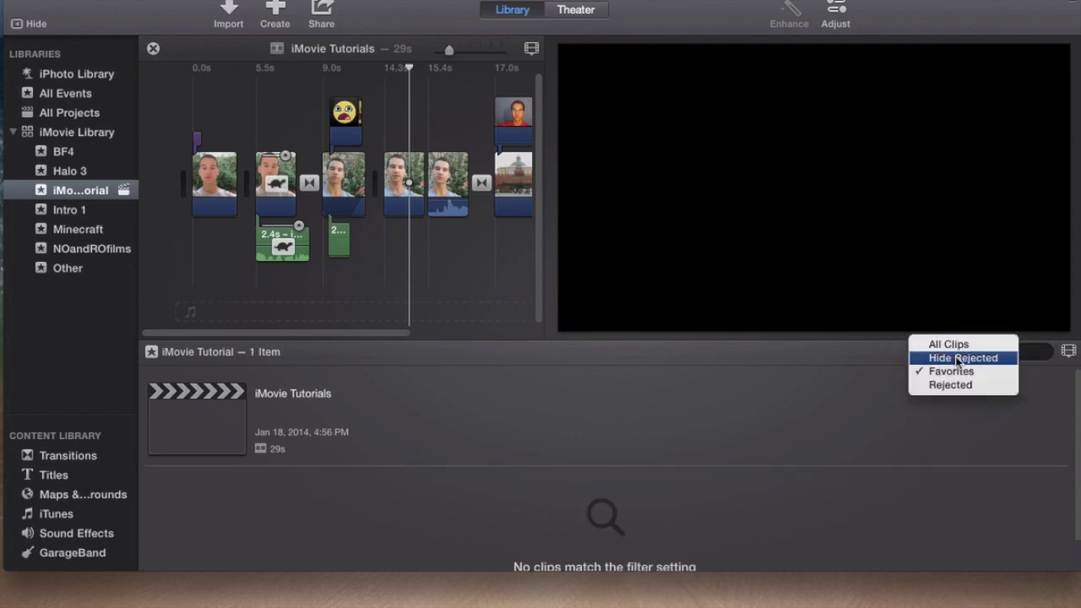
left_click(959, 360)
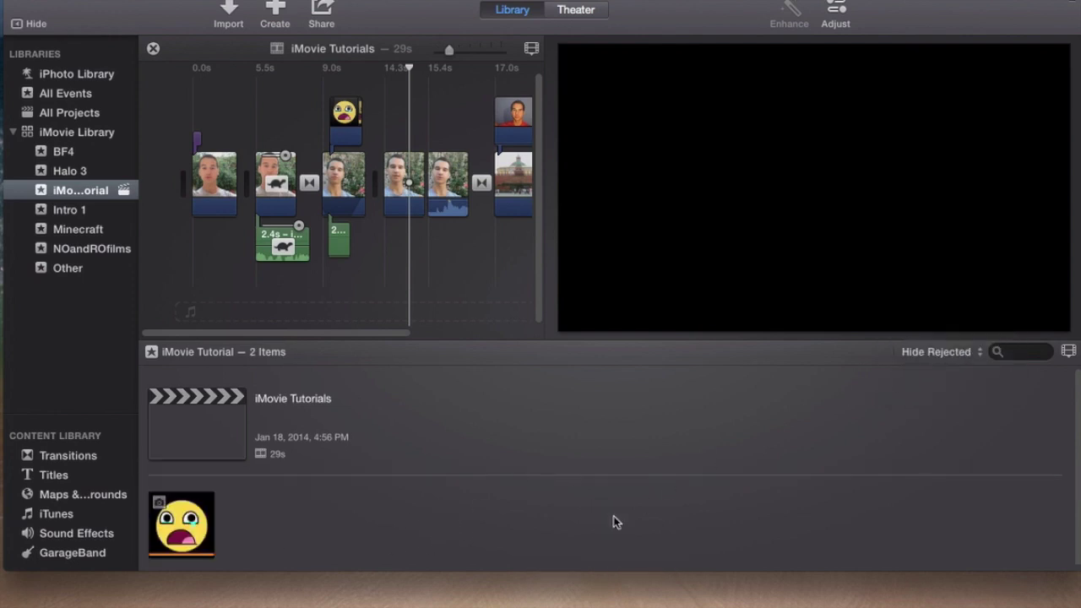
left_click(251, 528)
left_click_drag(239, 510, 431, 523)
left_click_drag(529, 521, 601, 524)
left_click_drag(245, 502, 637, 531)
- Show only Rejected clips, examine the whole event browser list and set the filter back to Hide Rejected
left_click(950, 353)
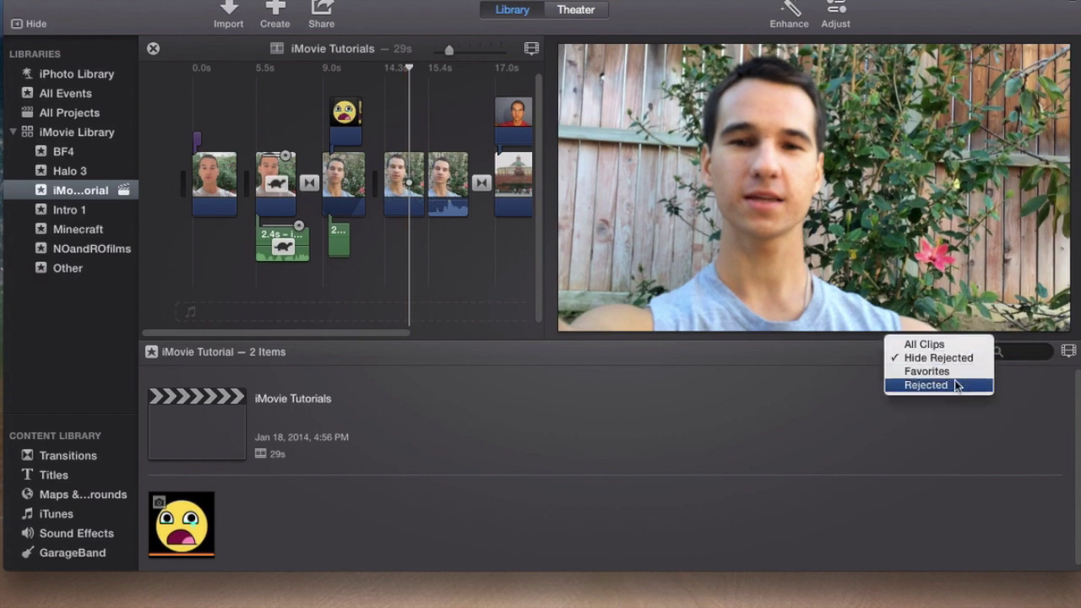
left_click(956, 380)
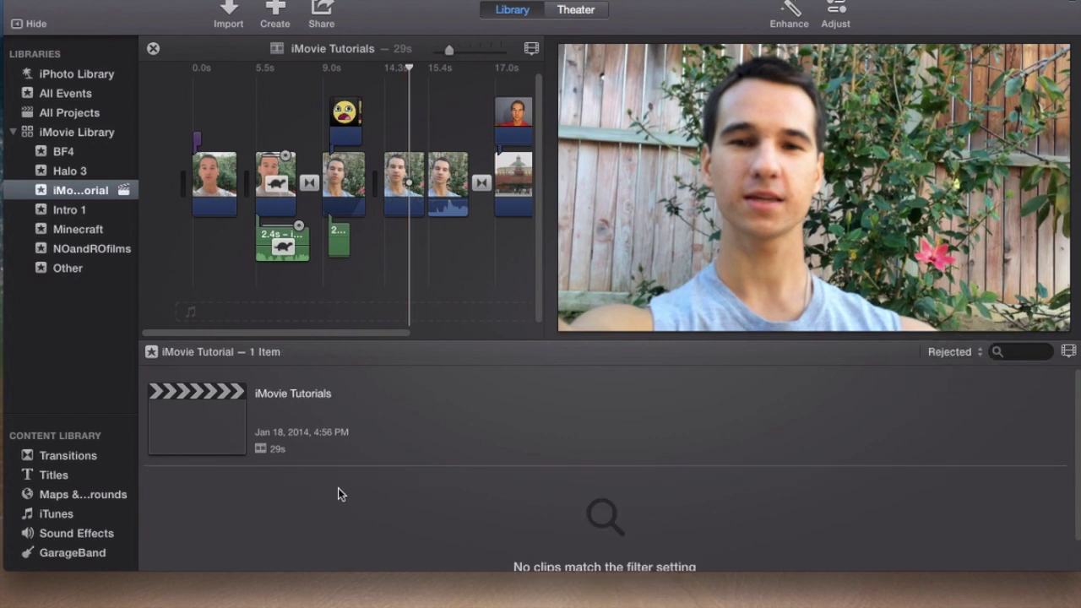
scroll(338, 488, "down", 2)
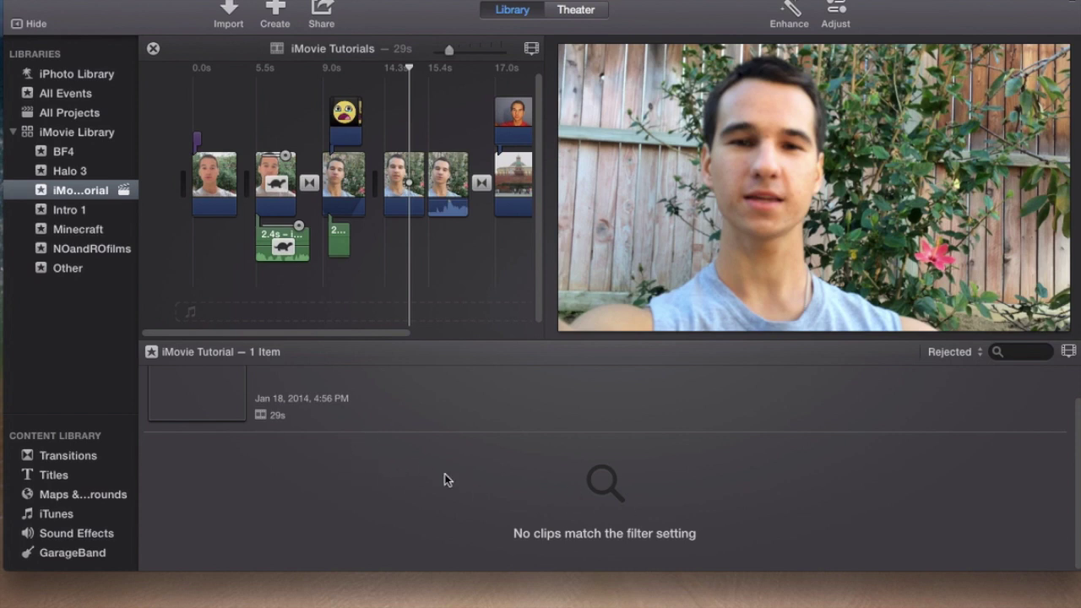
left_click_drag(201, 441, 933, 526)
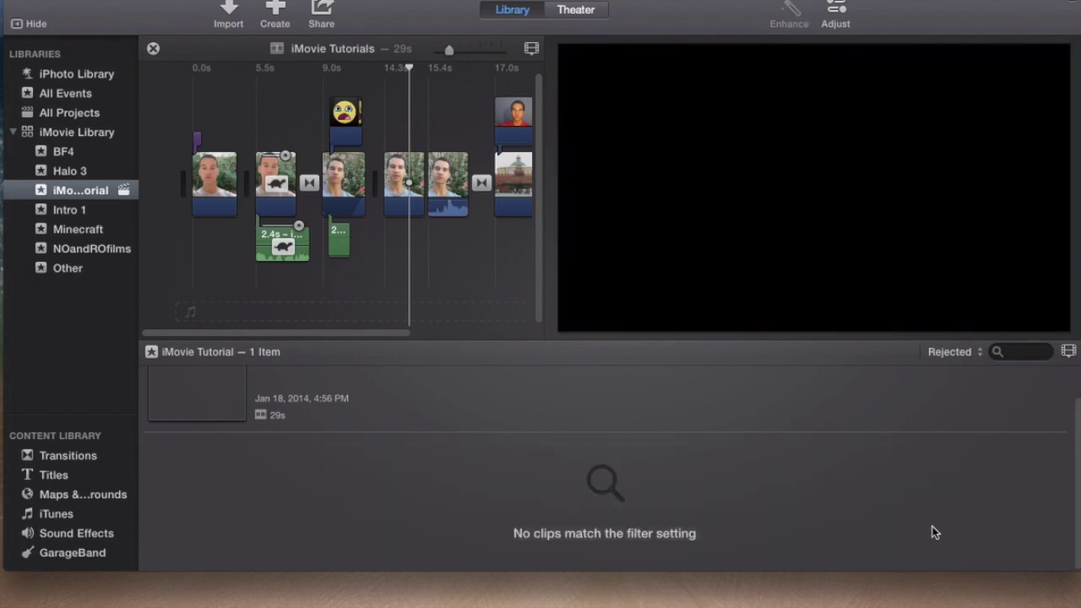
left_click(394, 478)
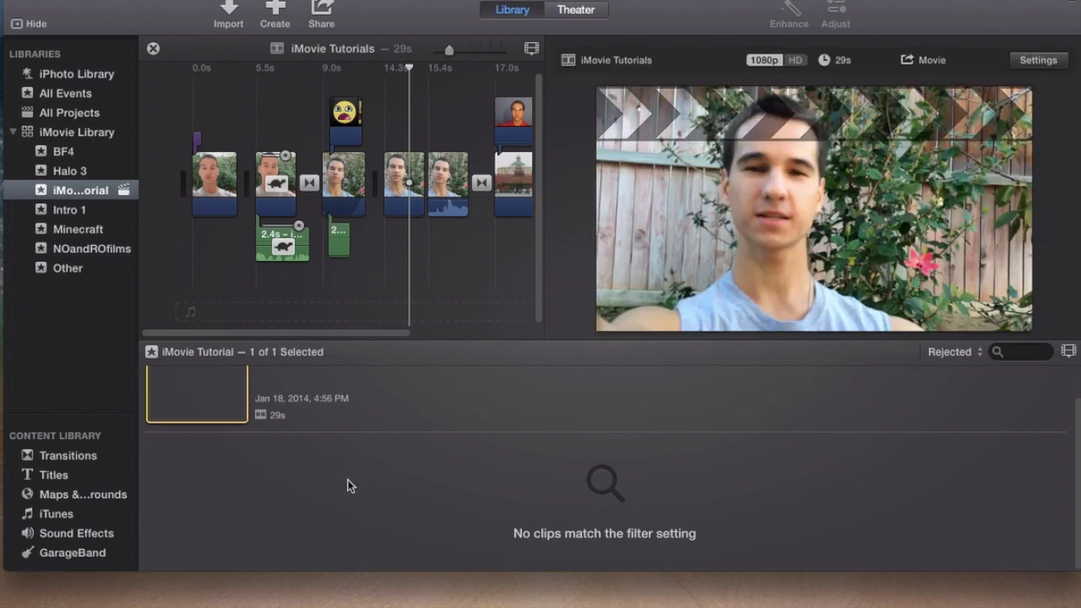
left_click(336, 462)
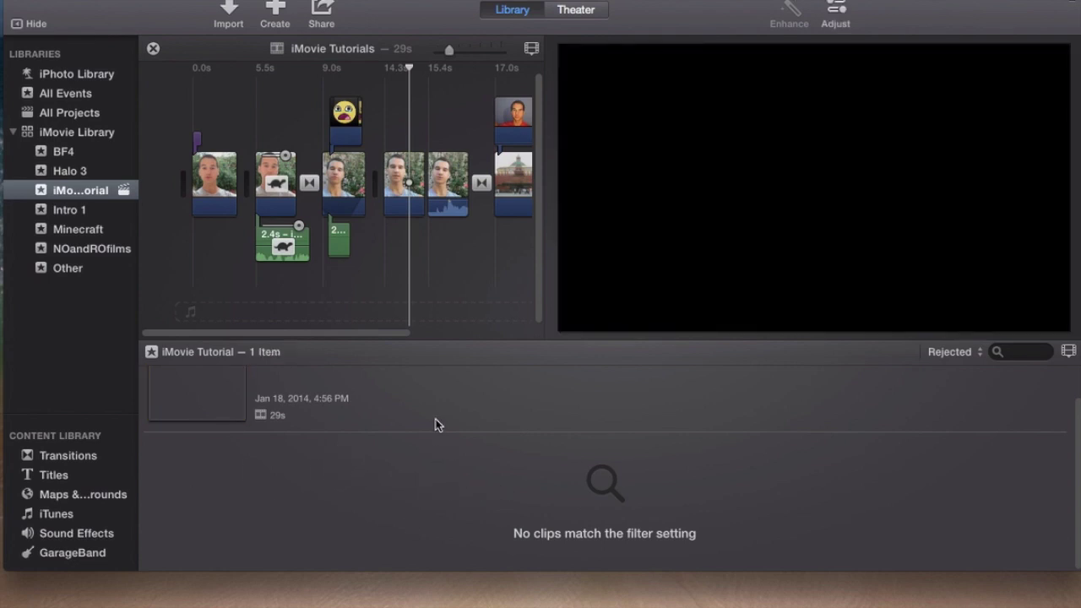
mouse_move(1, 464)
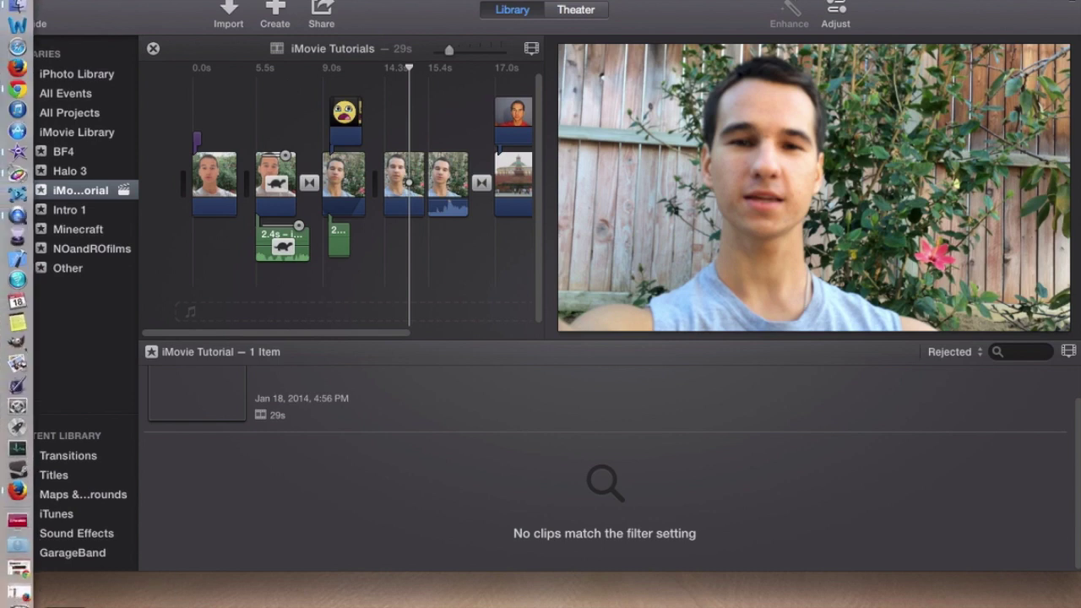
left_click(952, 351)
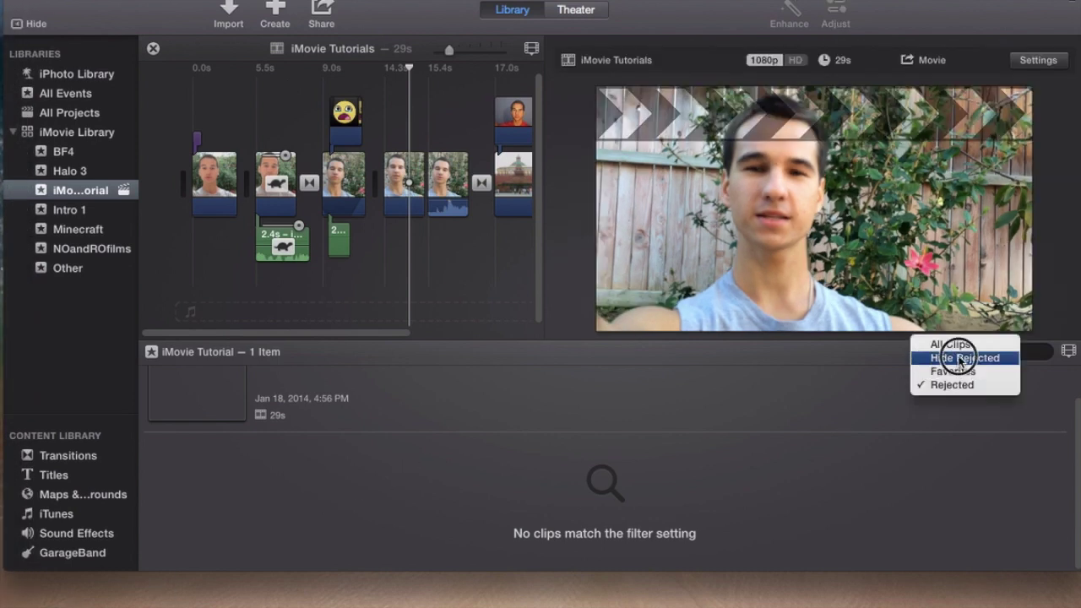
left_click(953, 357)
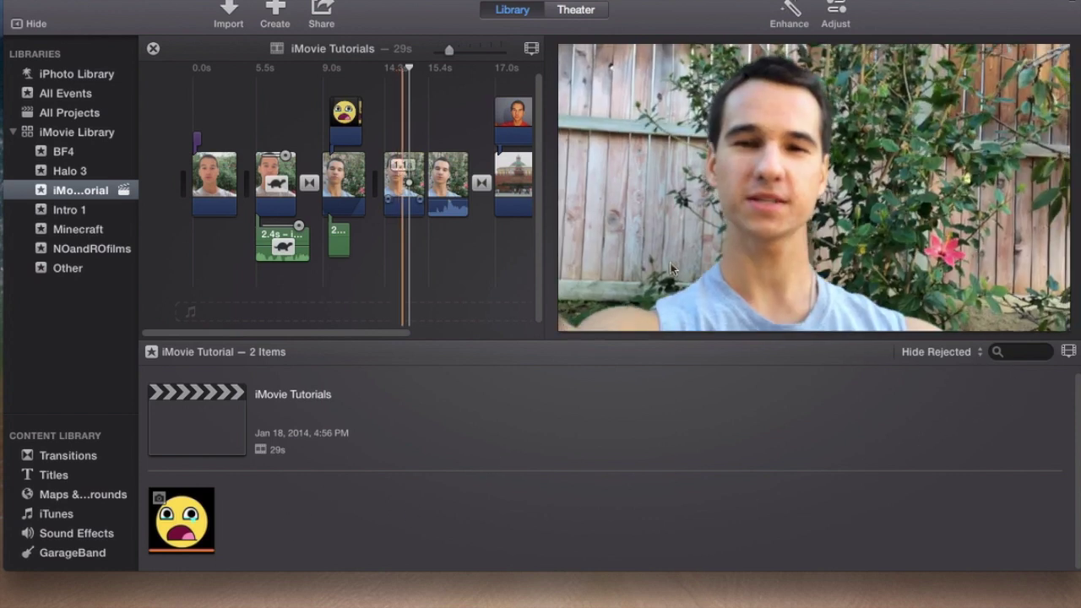
- Switch the event filter to Rejected and back to Hide Rejected, and place the playhead mid-way through the 14.3 s clip
left_click(952, 352)
left_click(949, 380)
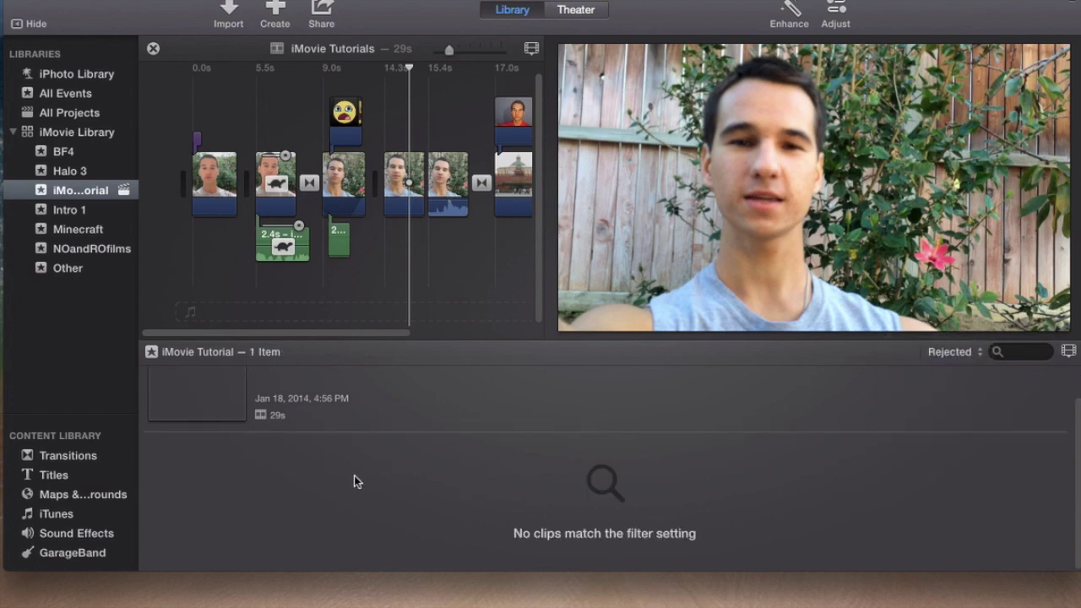
left_click(932, 351)
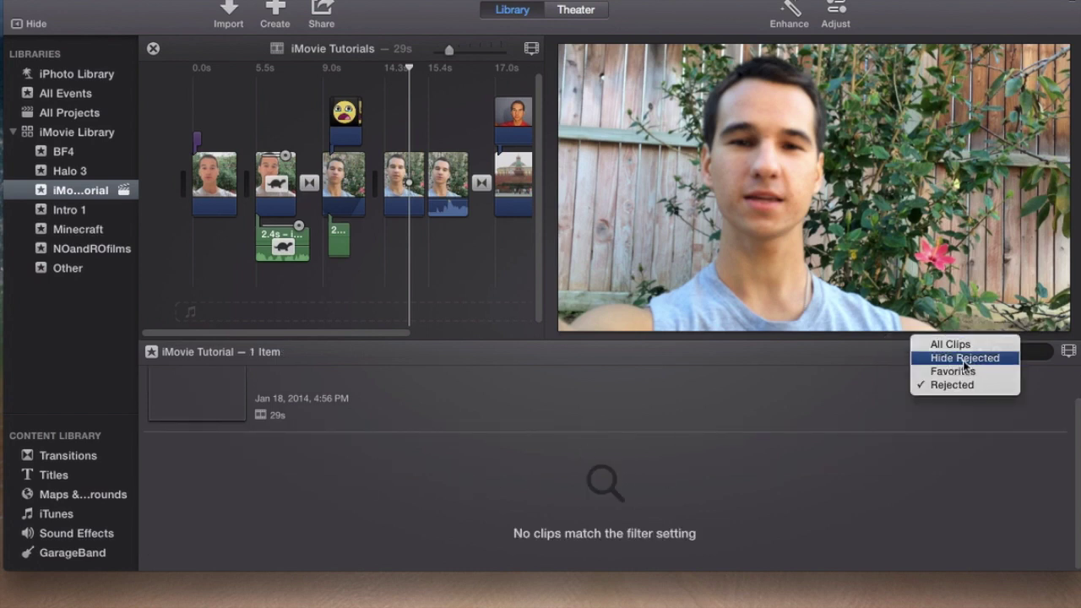
left_click(963, 355)
left_click(405, 128)
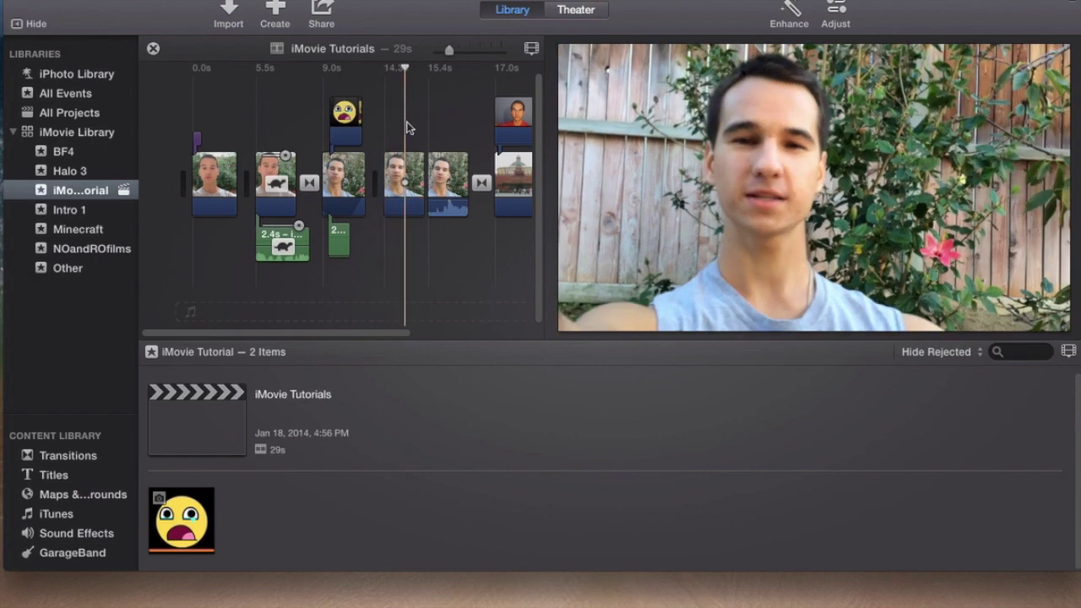